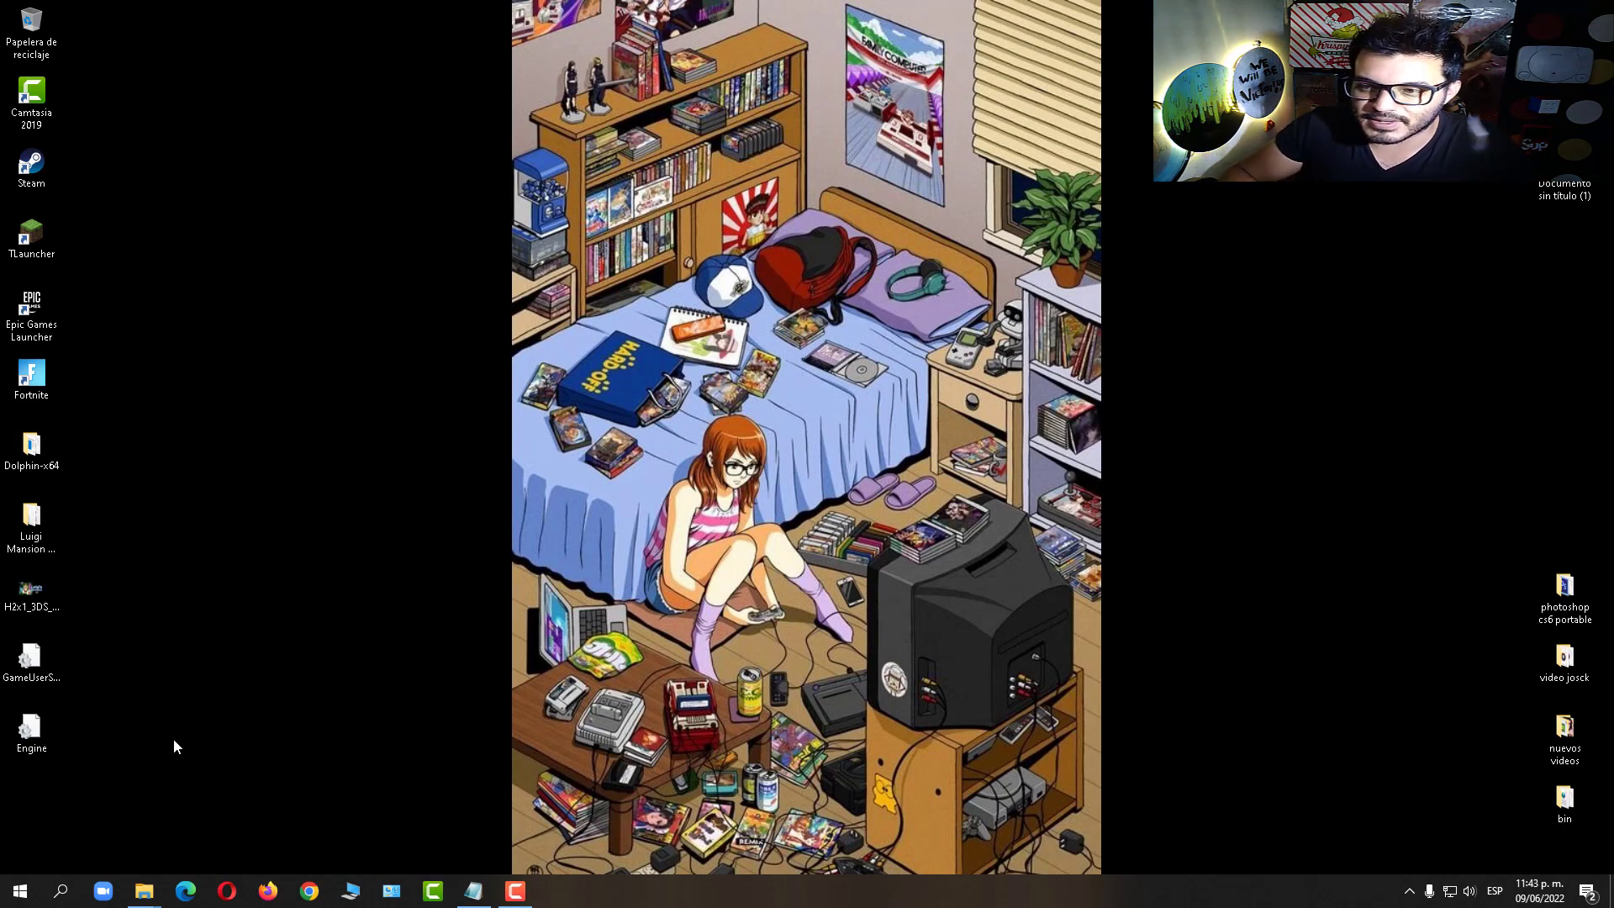
Step: Run %appdata% to reach the AppData folder and open its Local subfolder
mouse_move(147, 885)
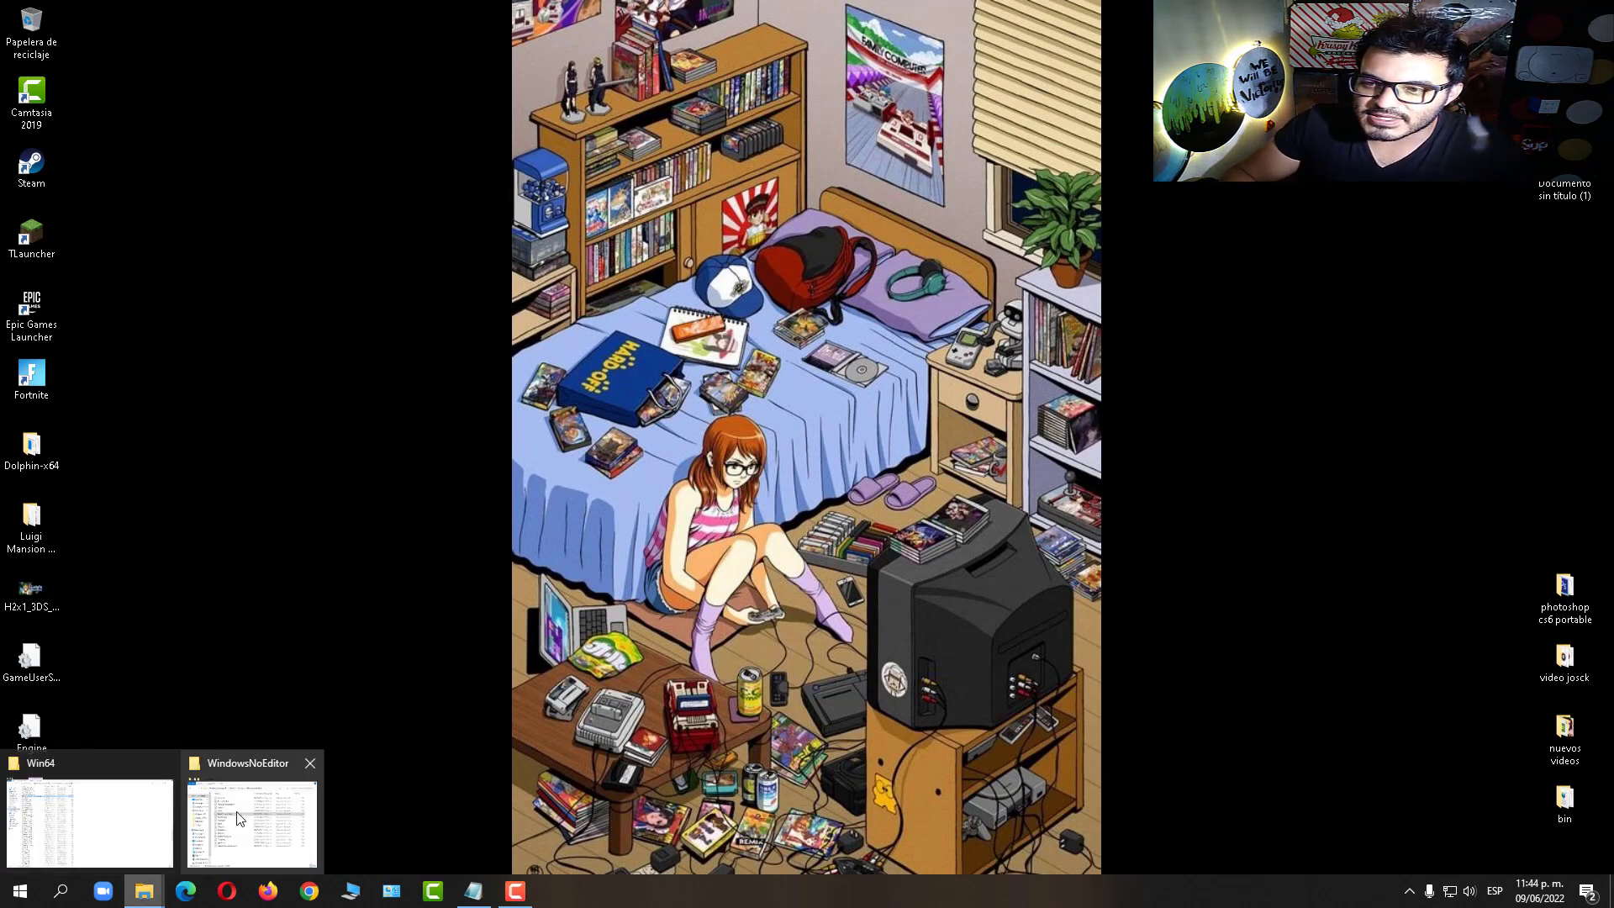
click(60, 891)
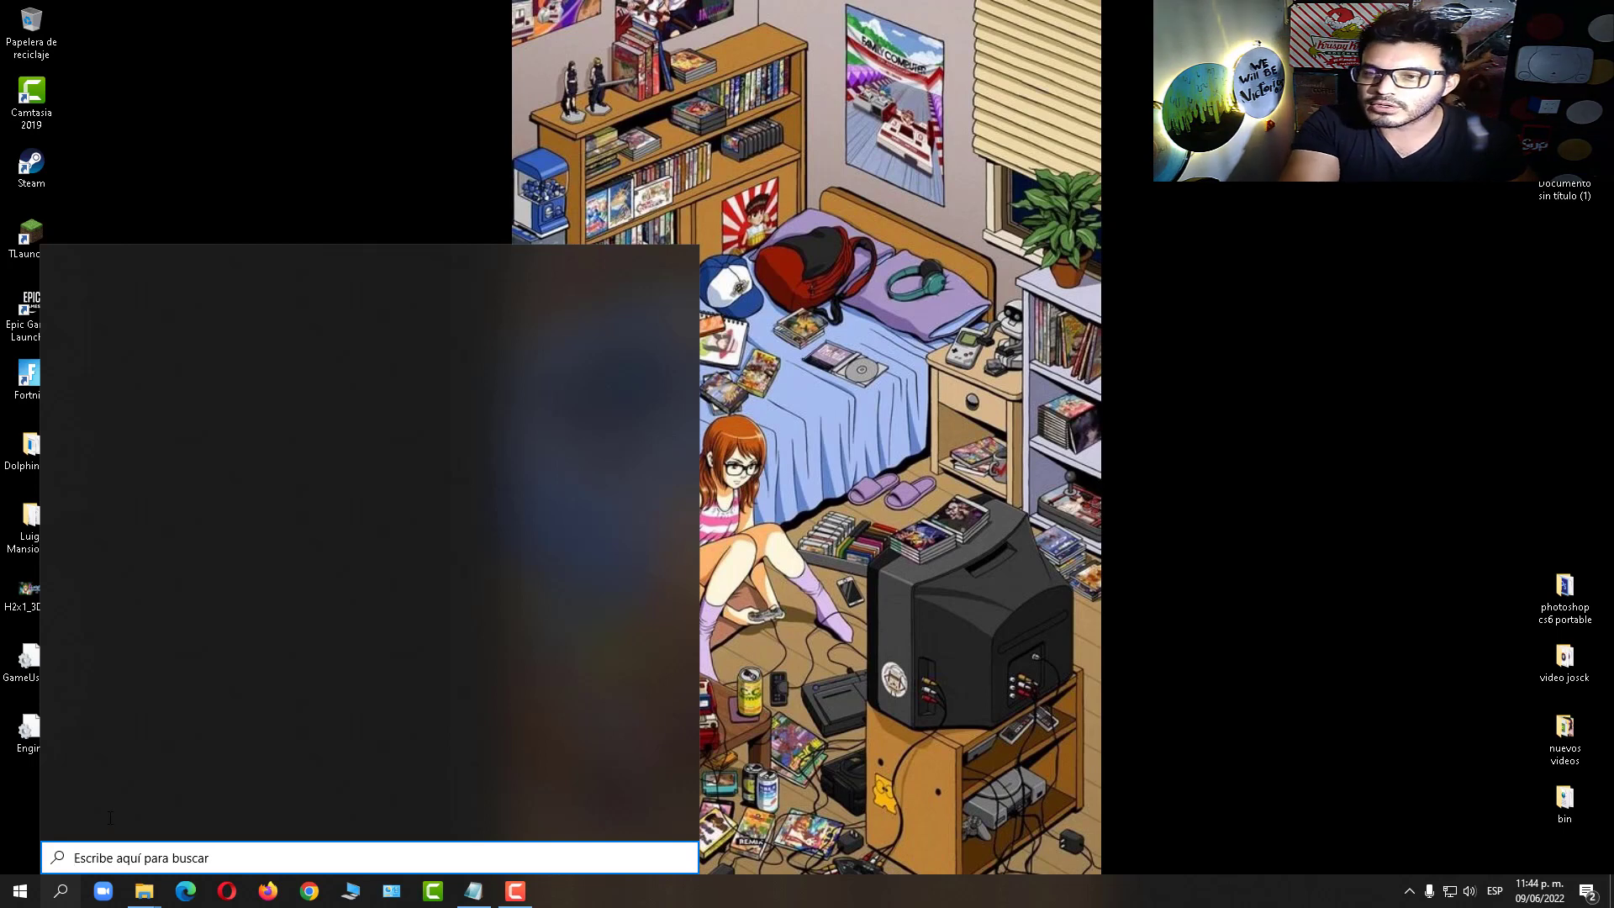
key(super+r)
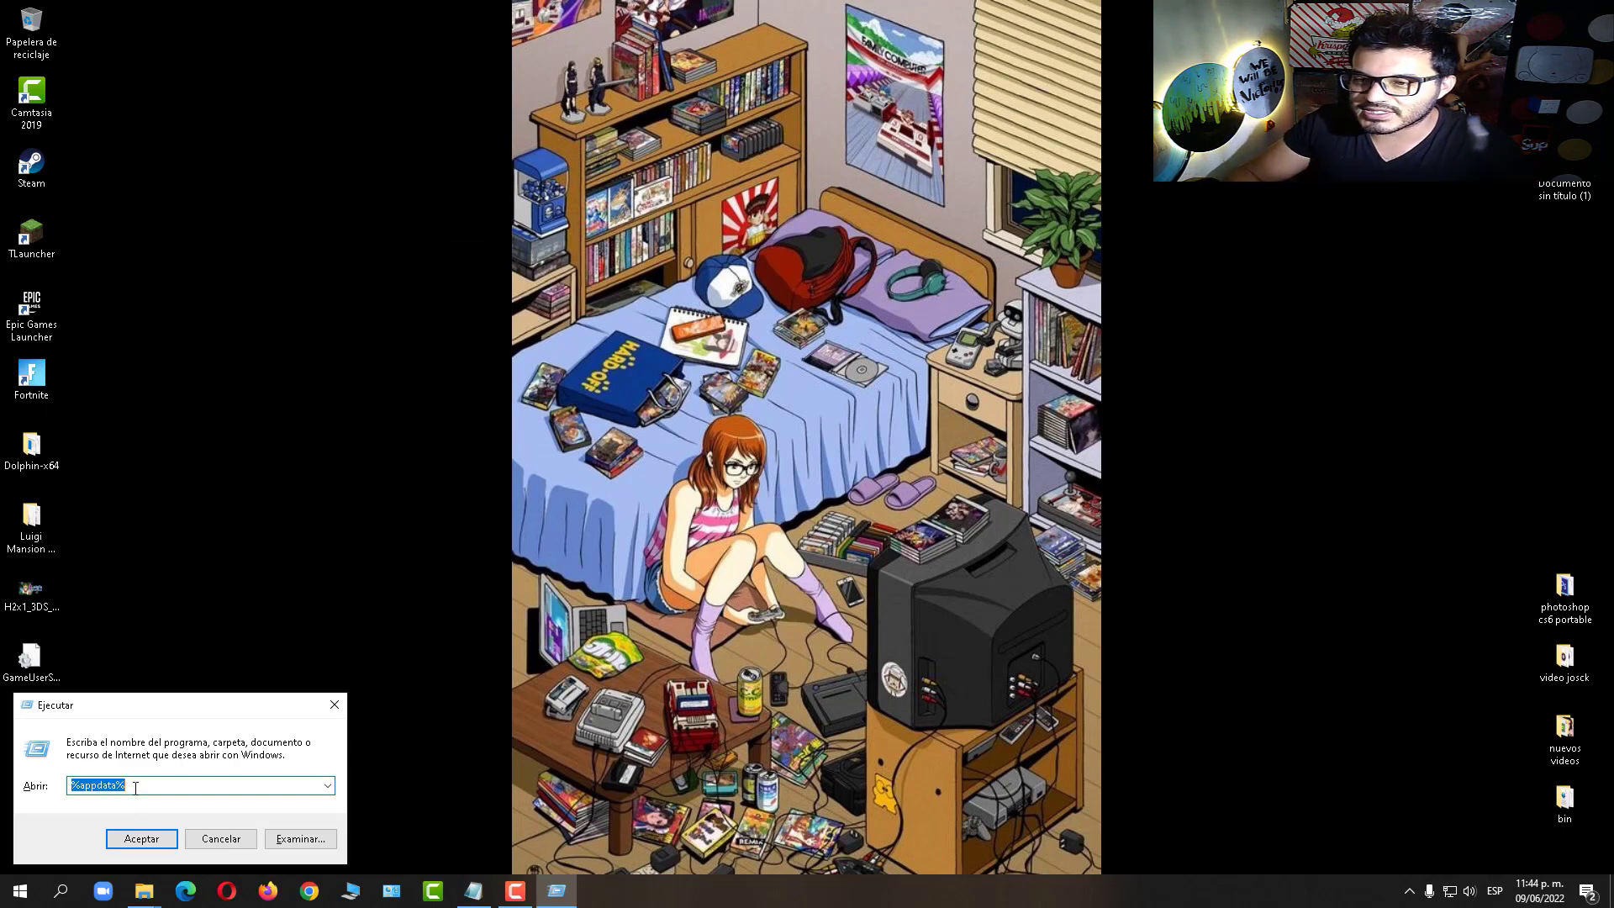
click(116, 847)
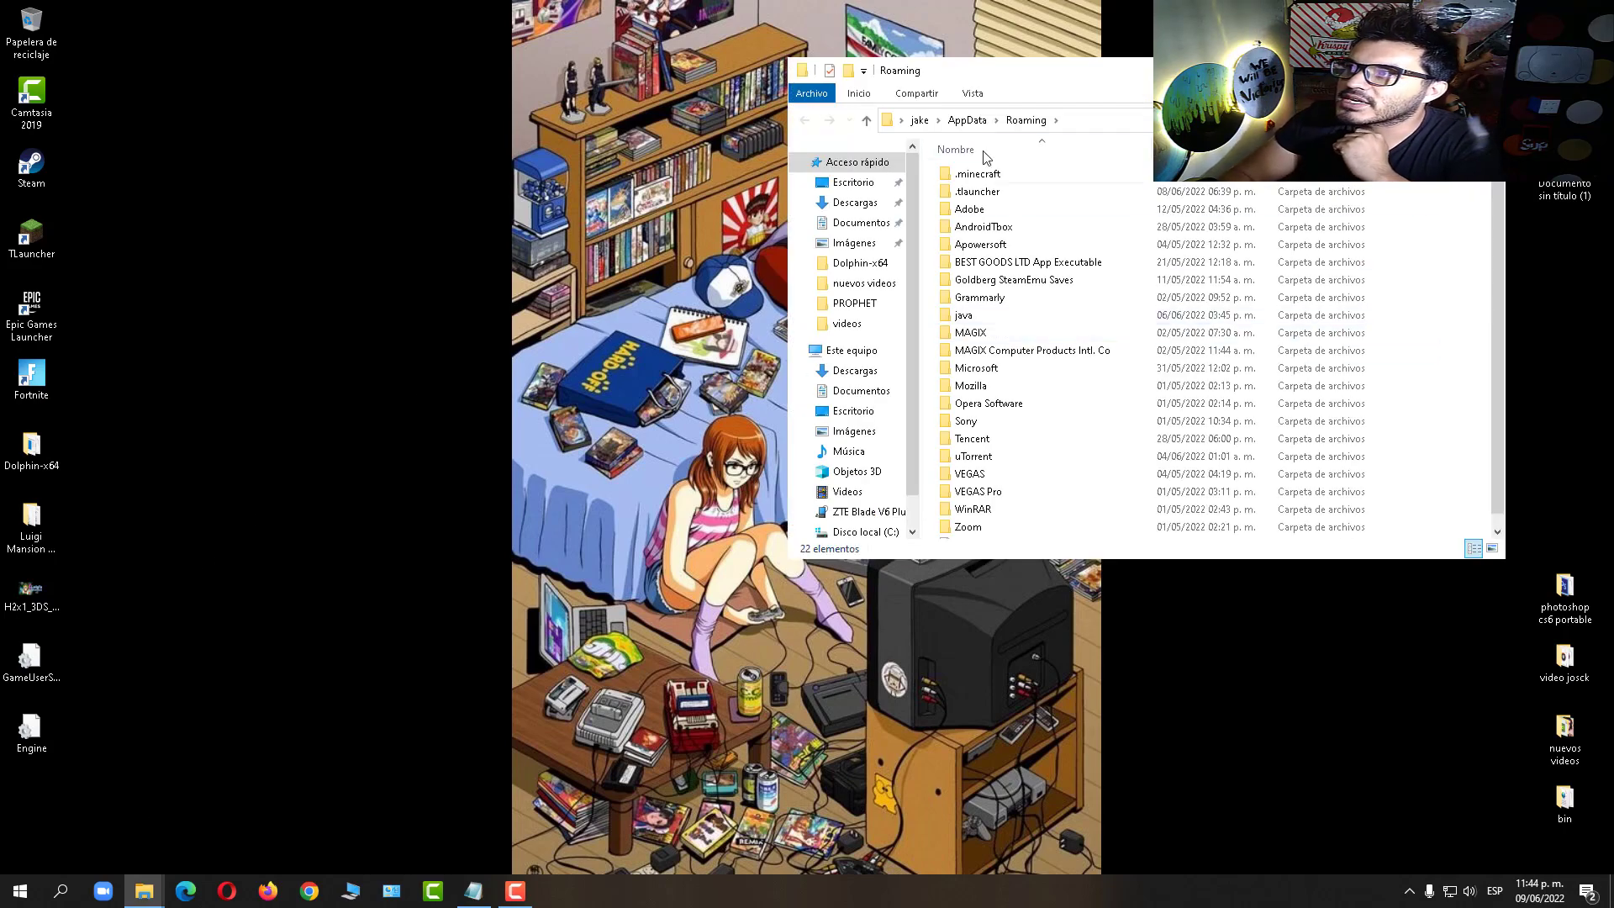
click(967, 120)
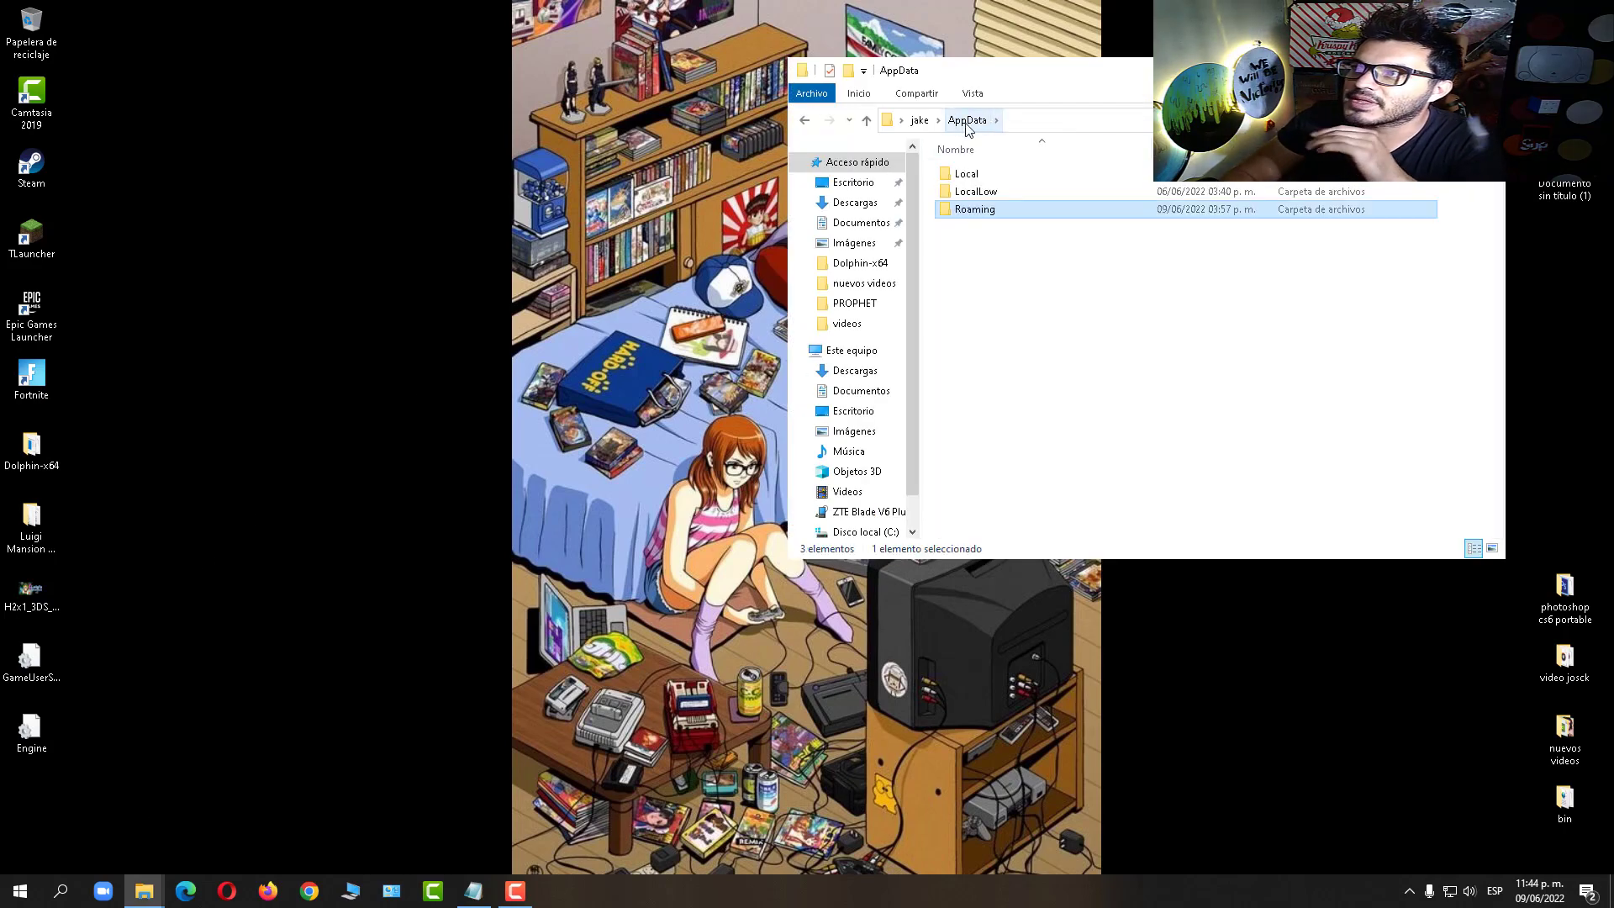
double_click(968, 174)
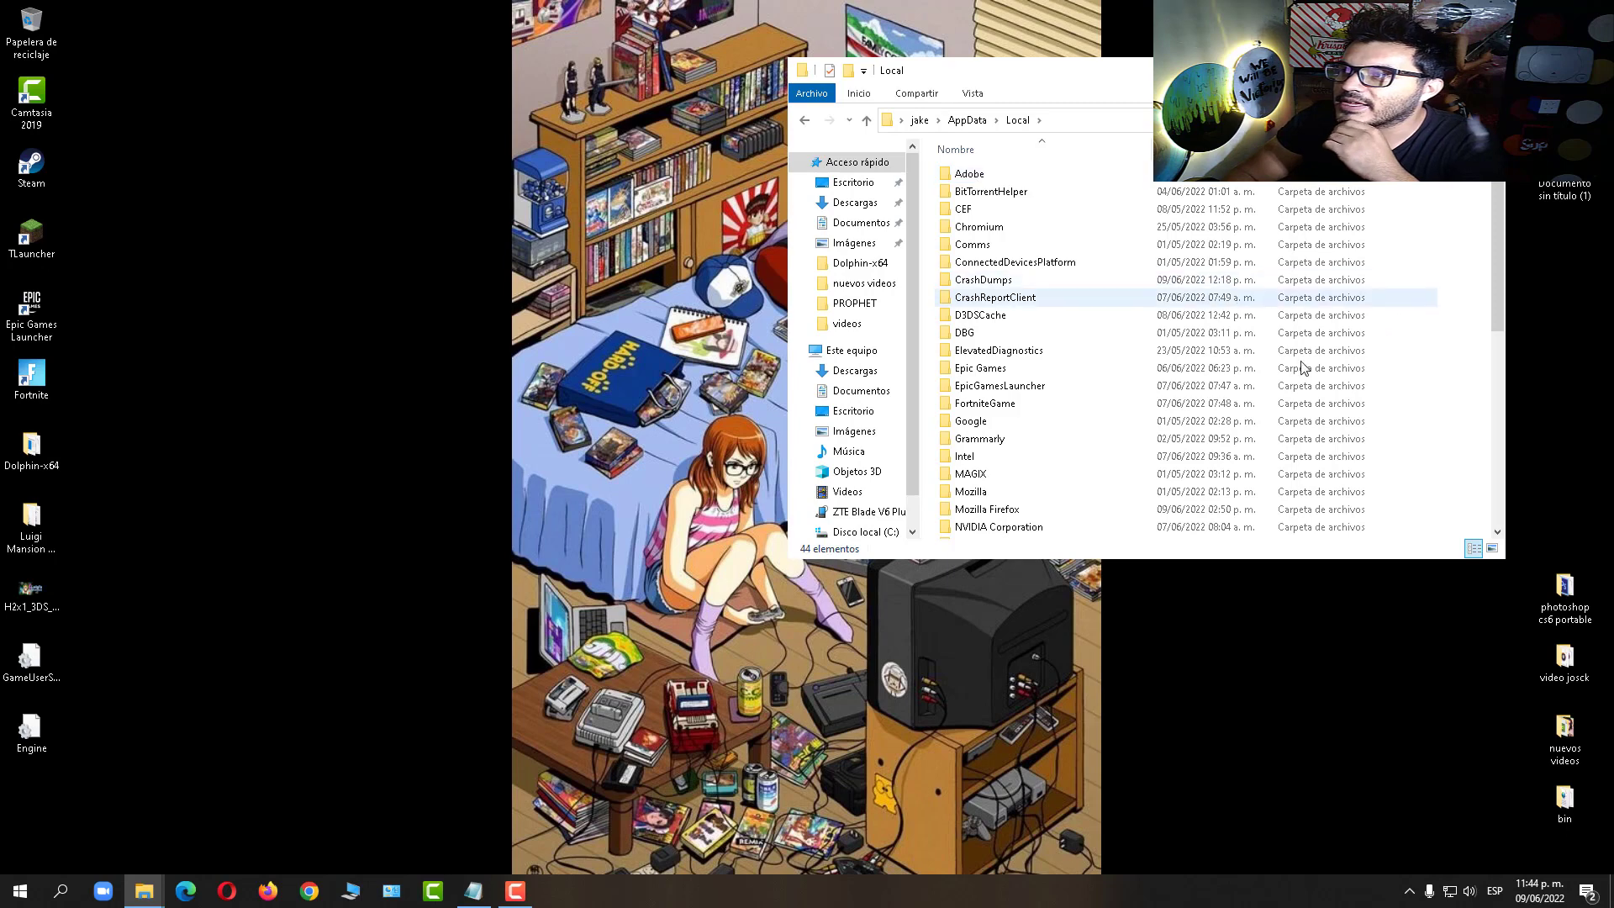
Step: Find the Poppy_Playtime folder within Local and open it
drag(1497, 274, 1498, 421)
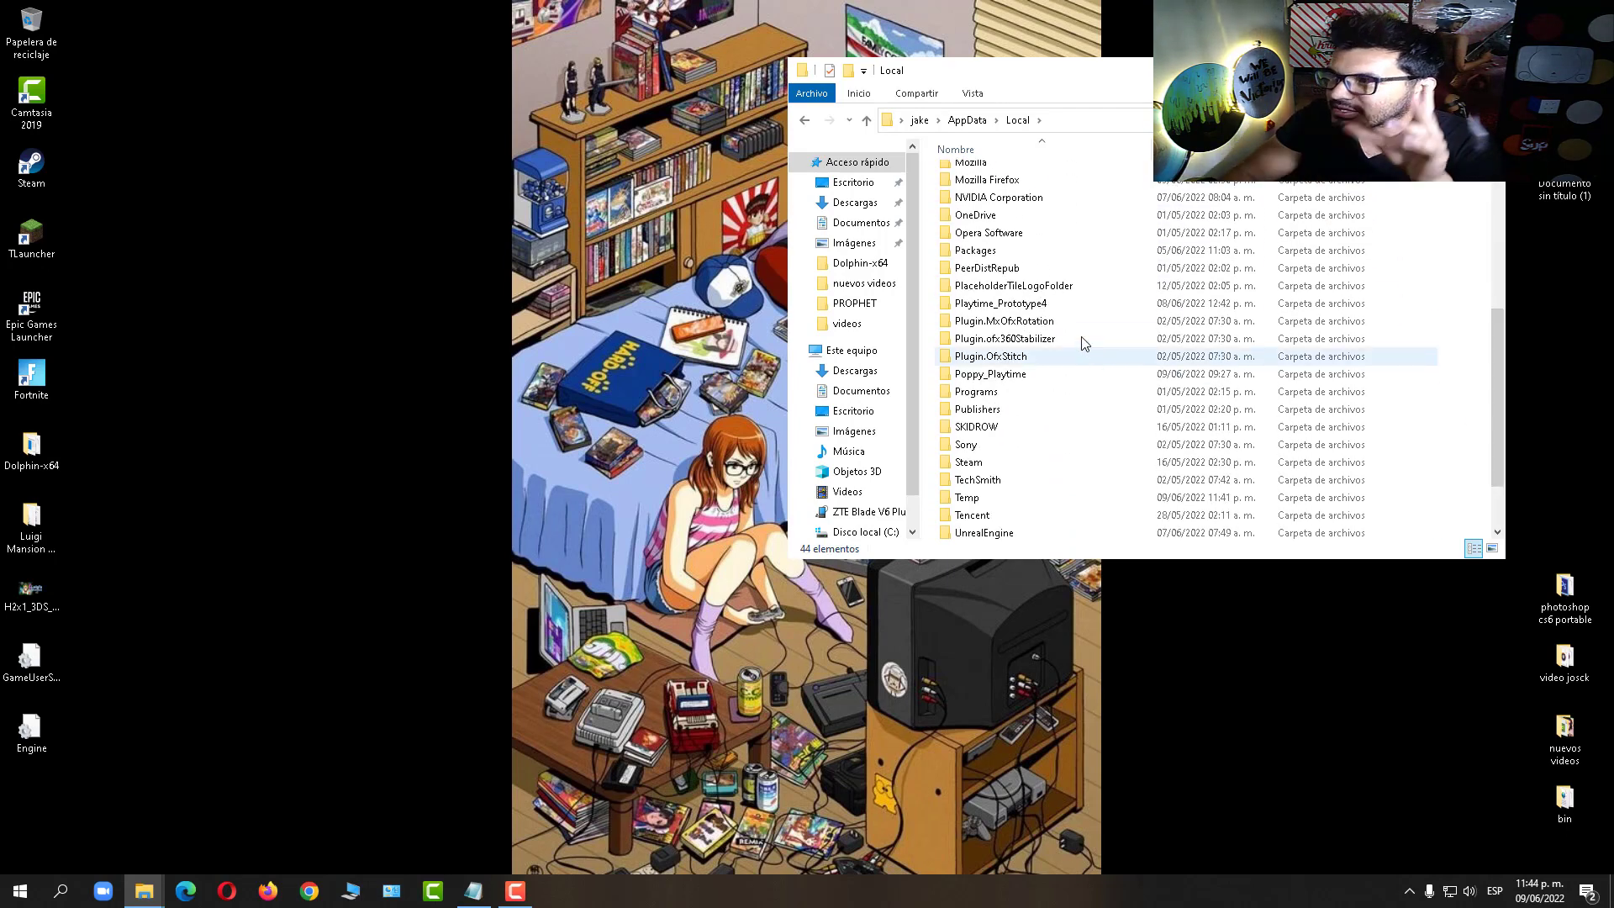
click(1043, 309)
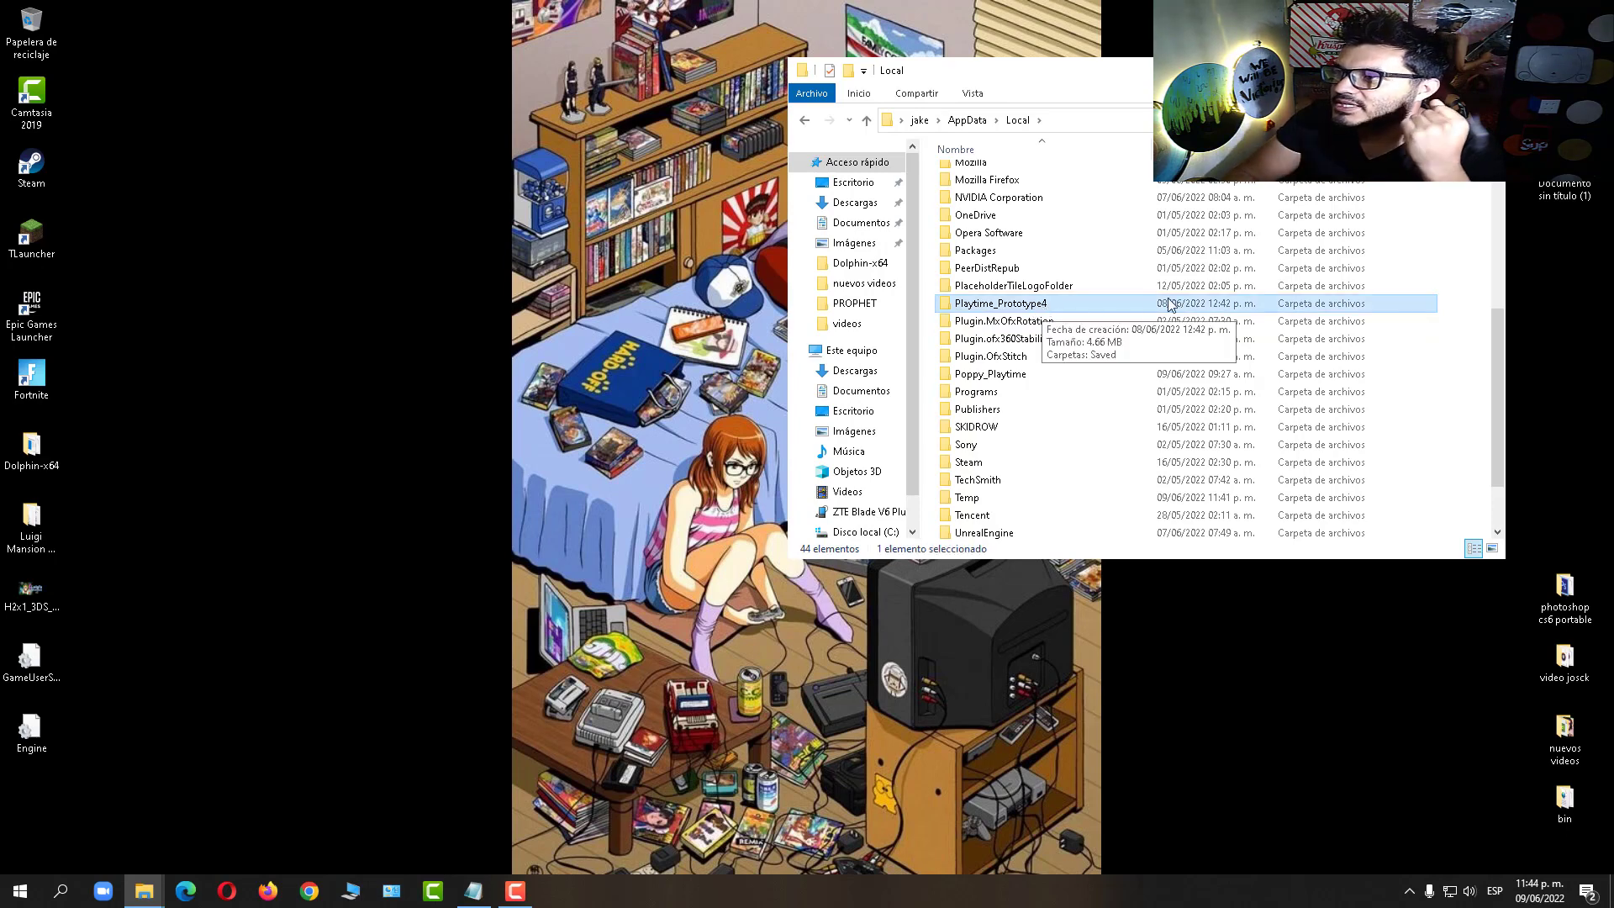
click(1006, 377)
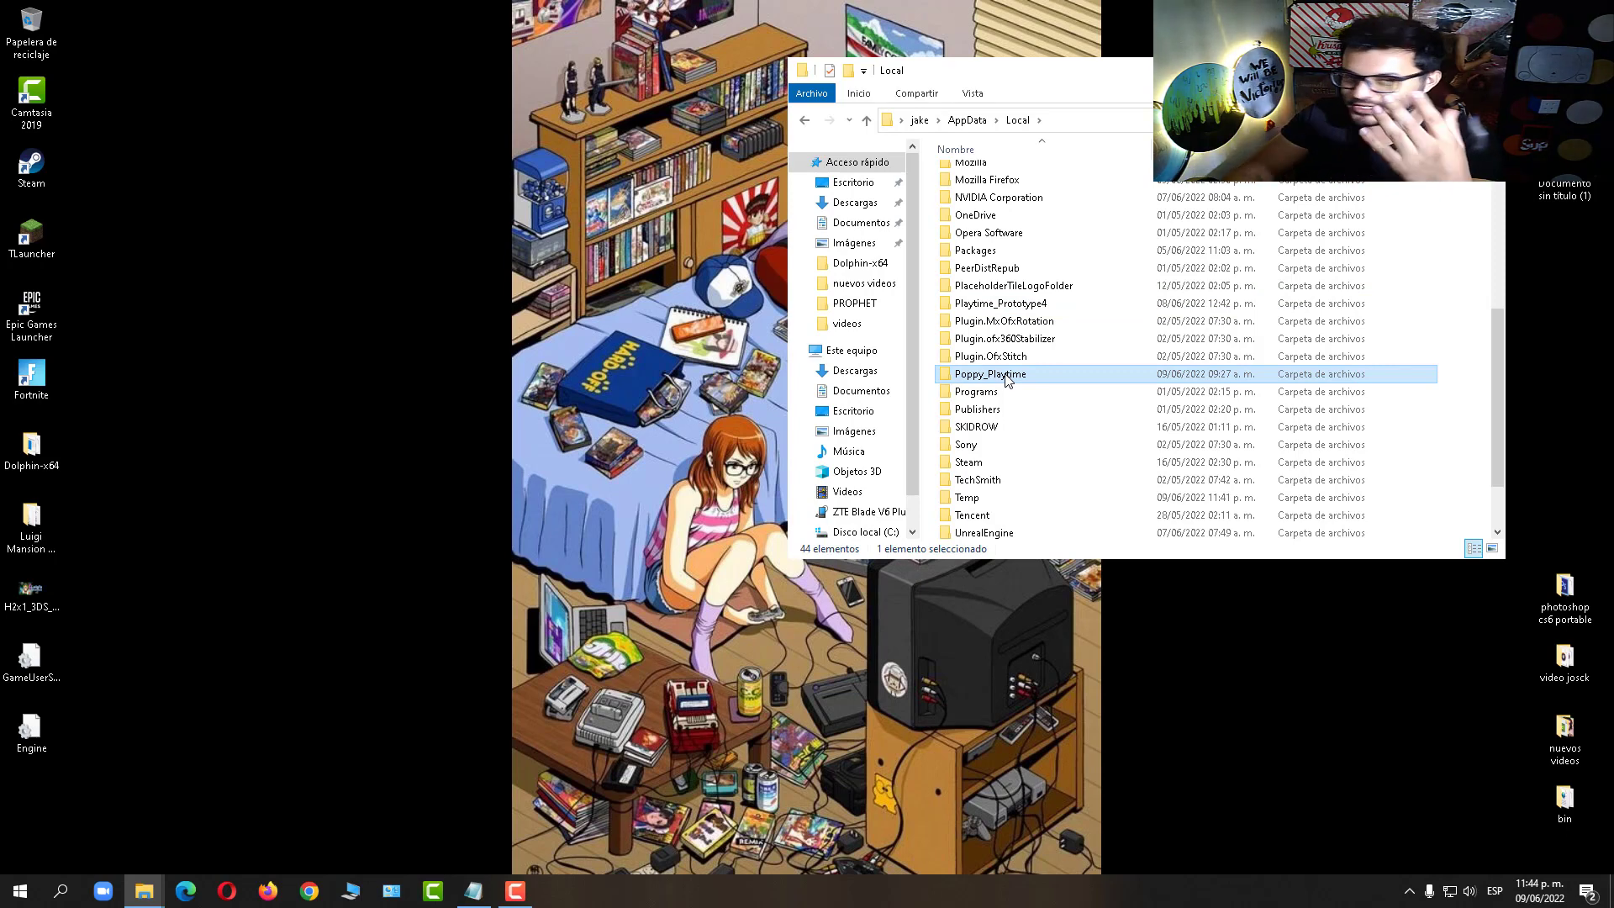
double_click(1007, 377)
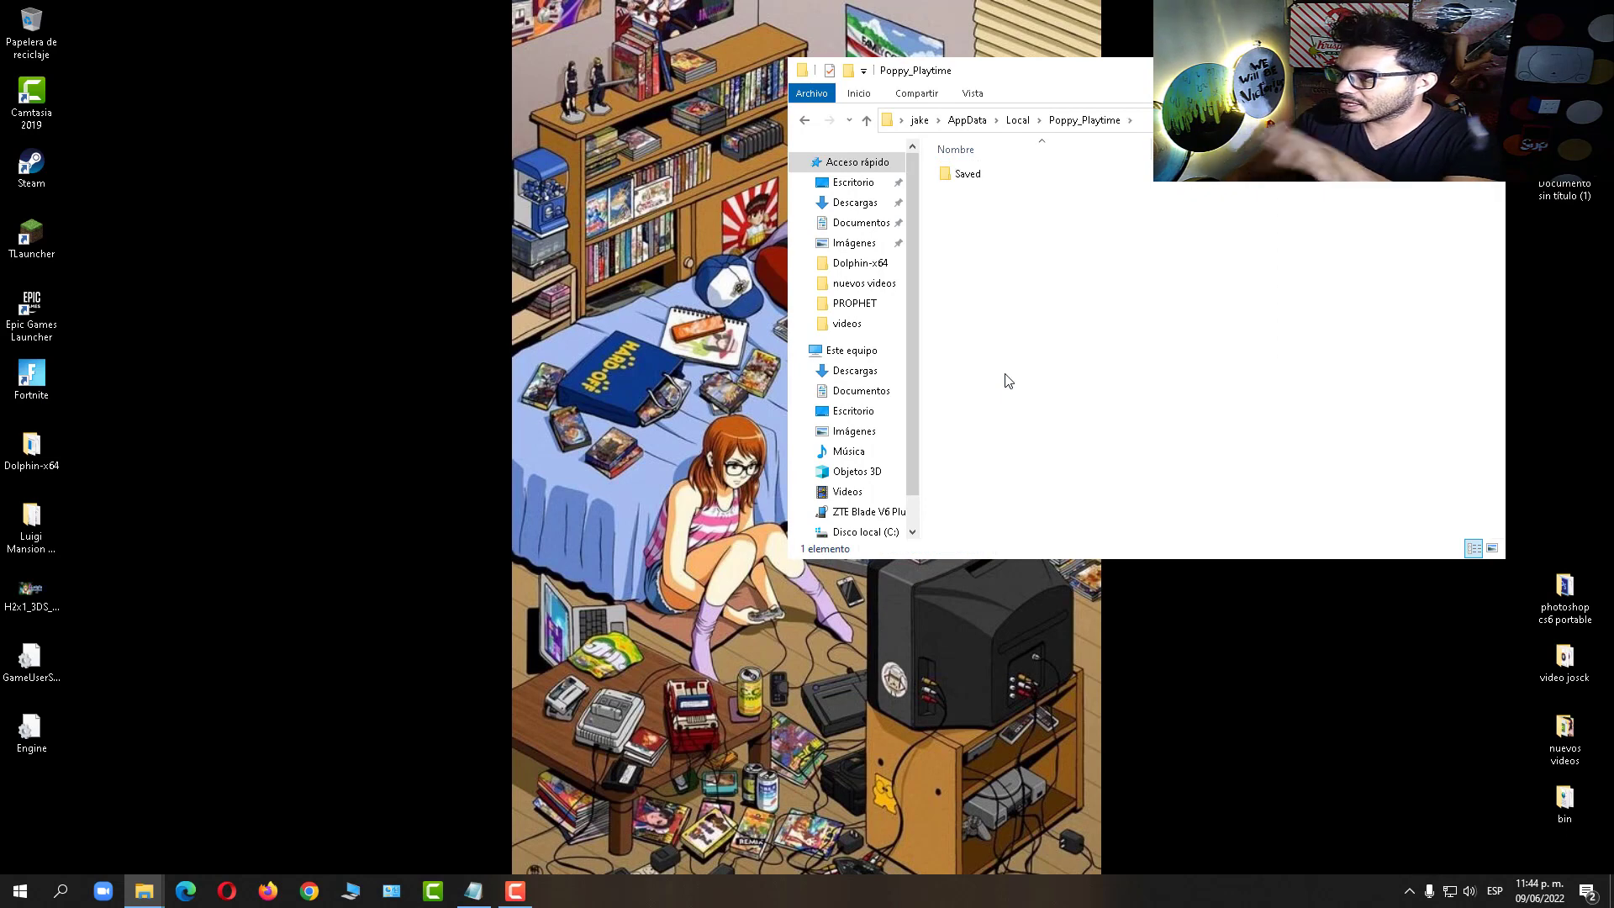
click(515, 891)
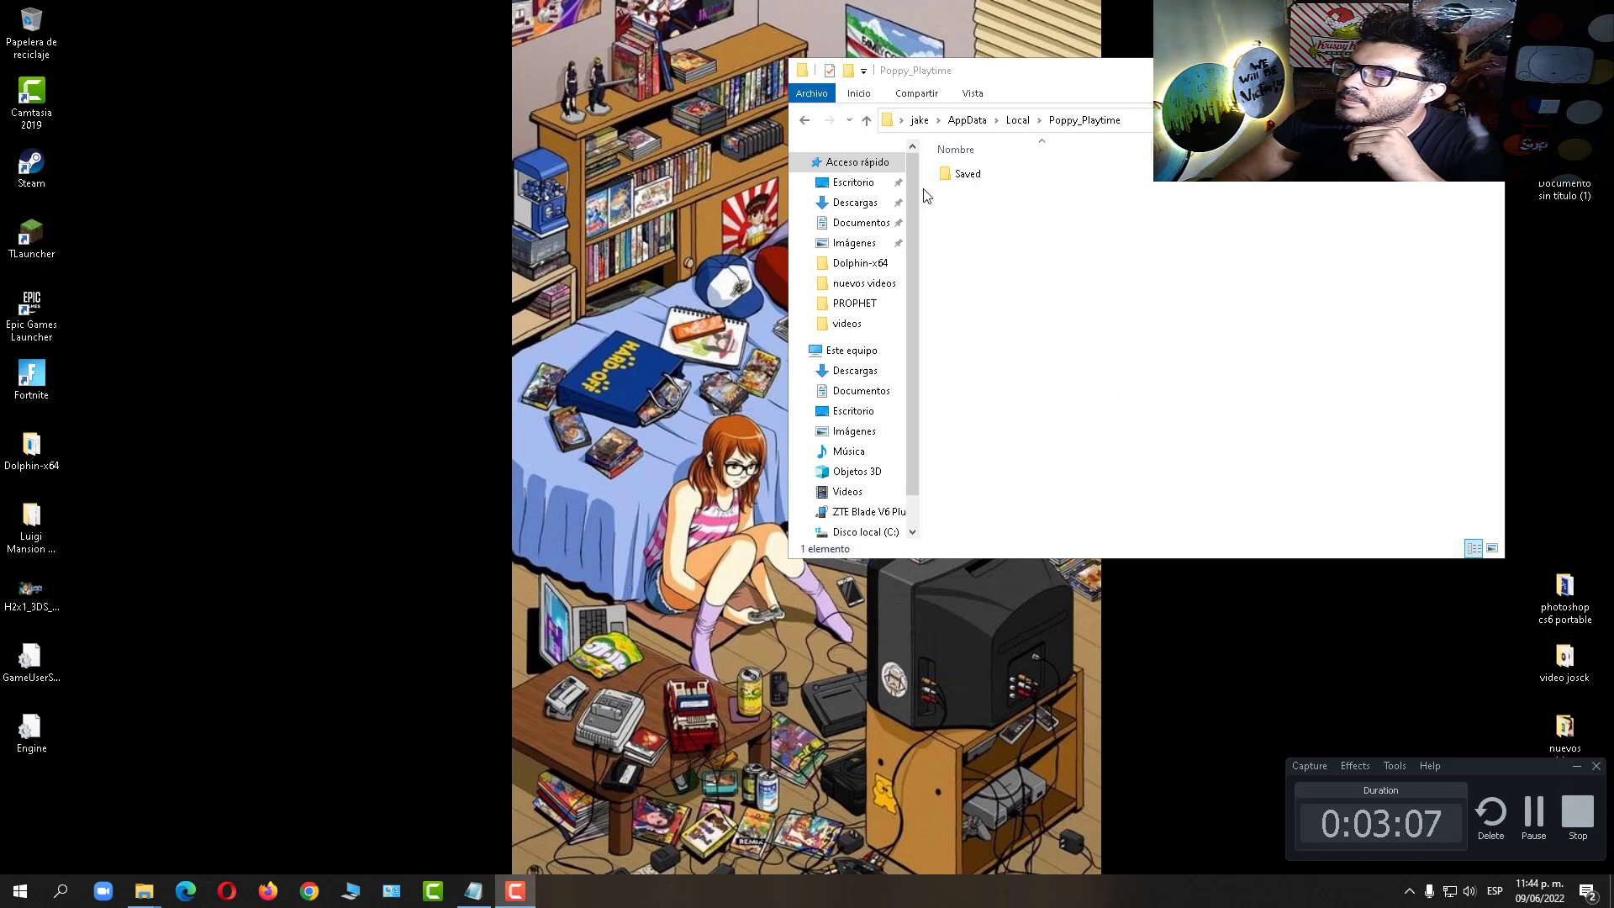
Step: Go through Saved and Config inside Poppy_Playtime to open the WindowsNoEditor folder
double_click(971, 174)
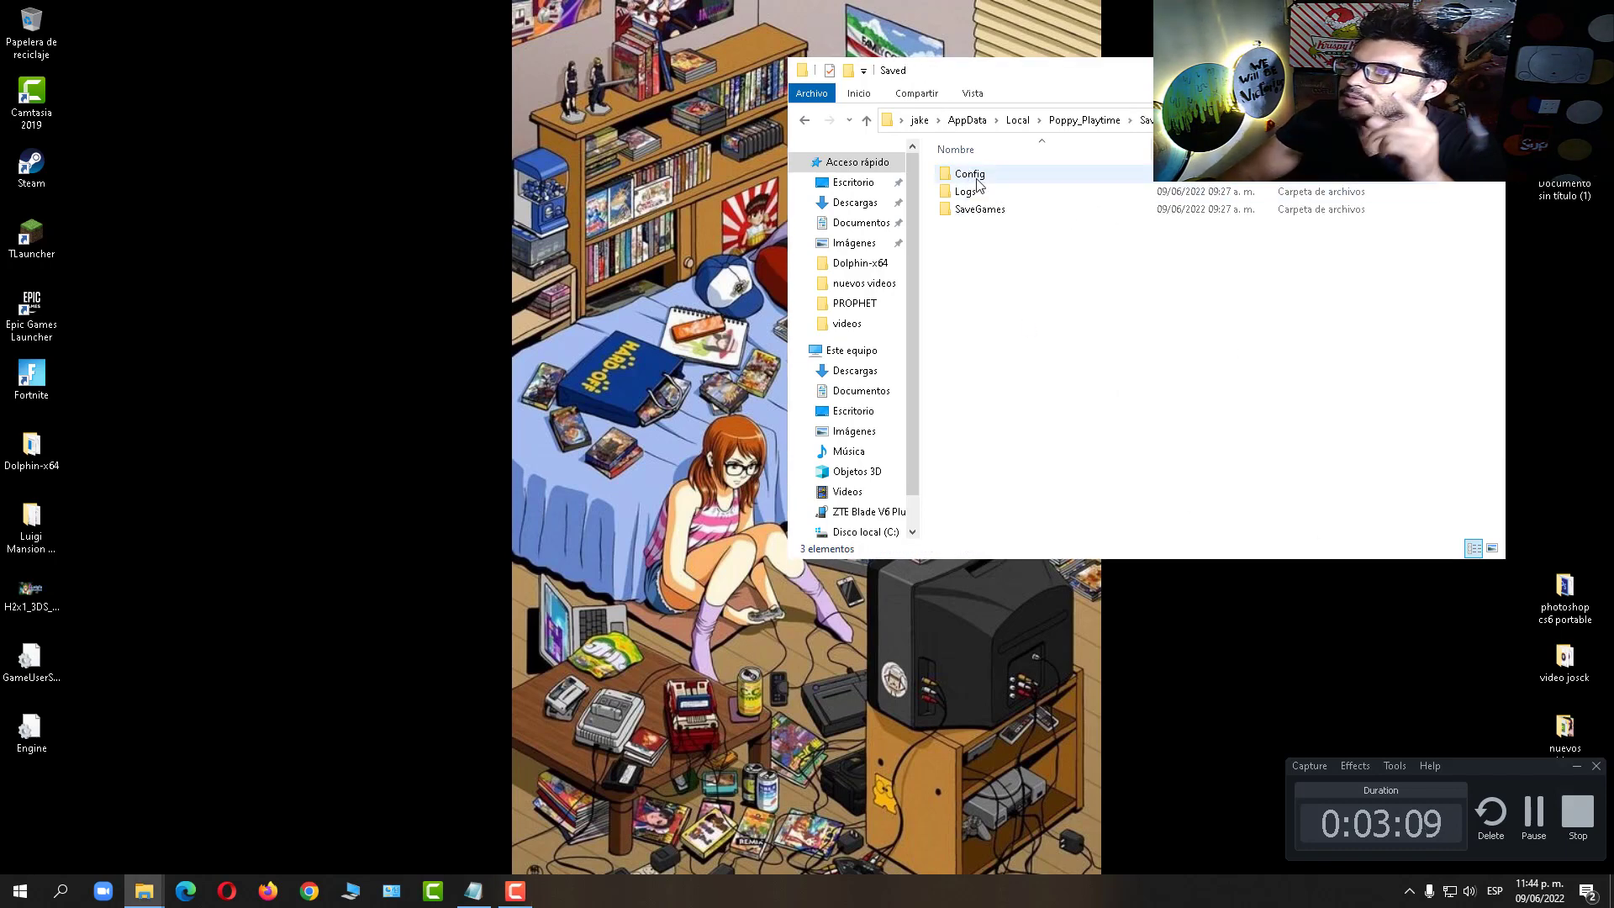
click(806, 122)
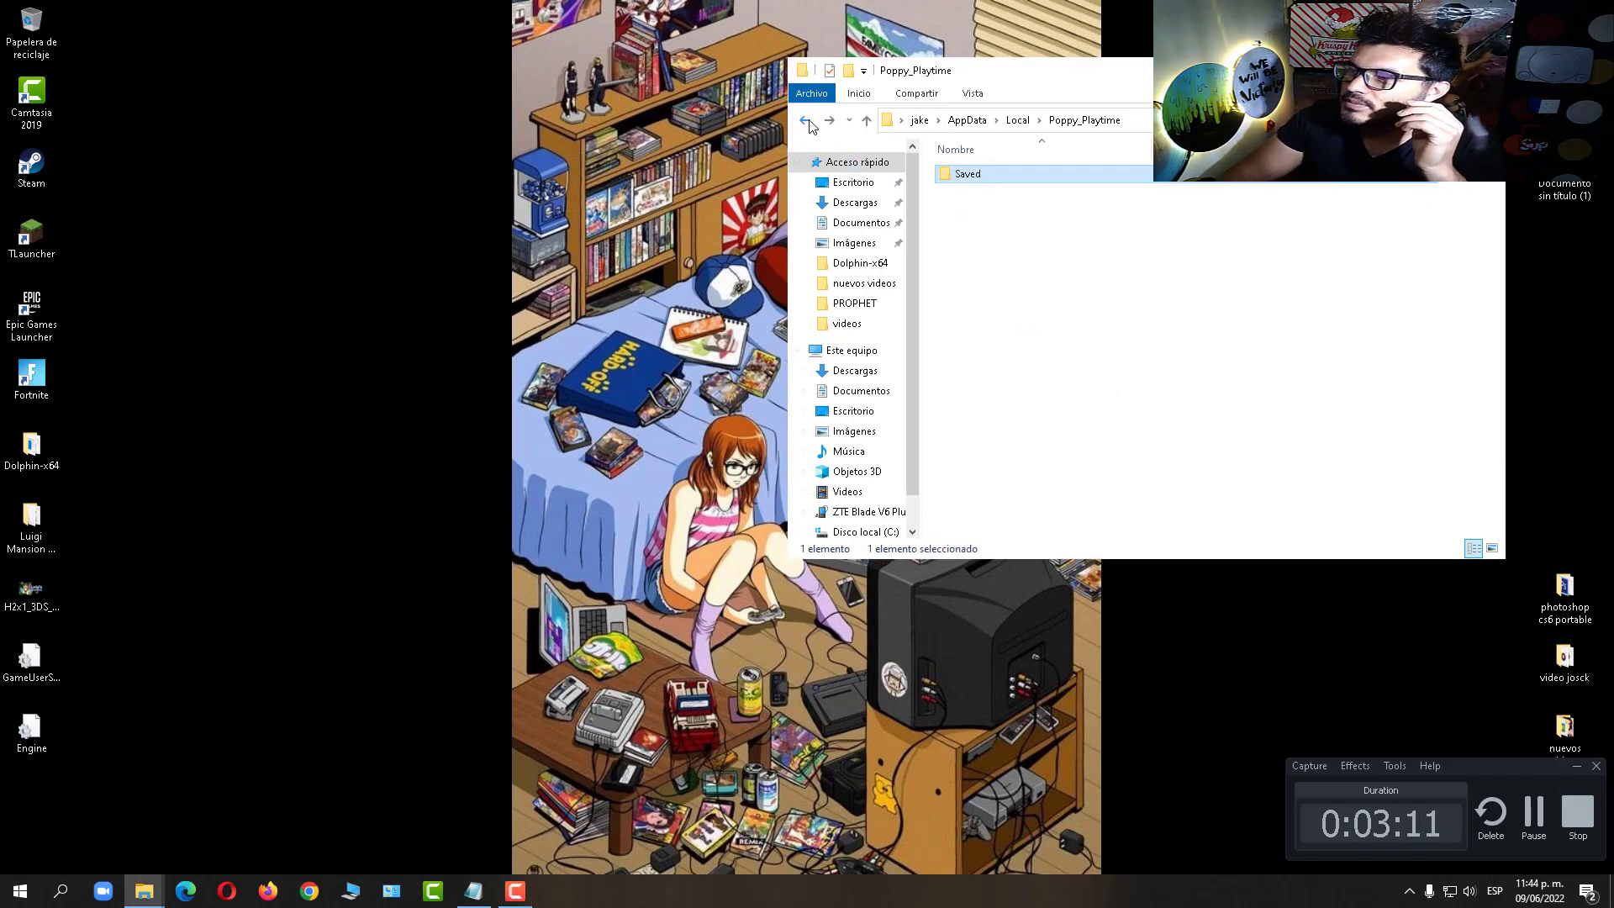
click(807, 123)
double_click(1009, 529)
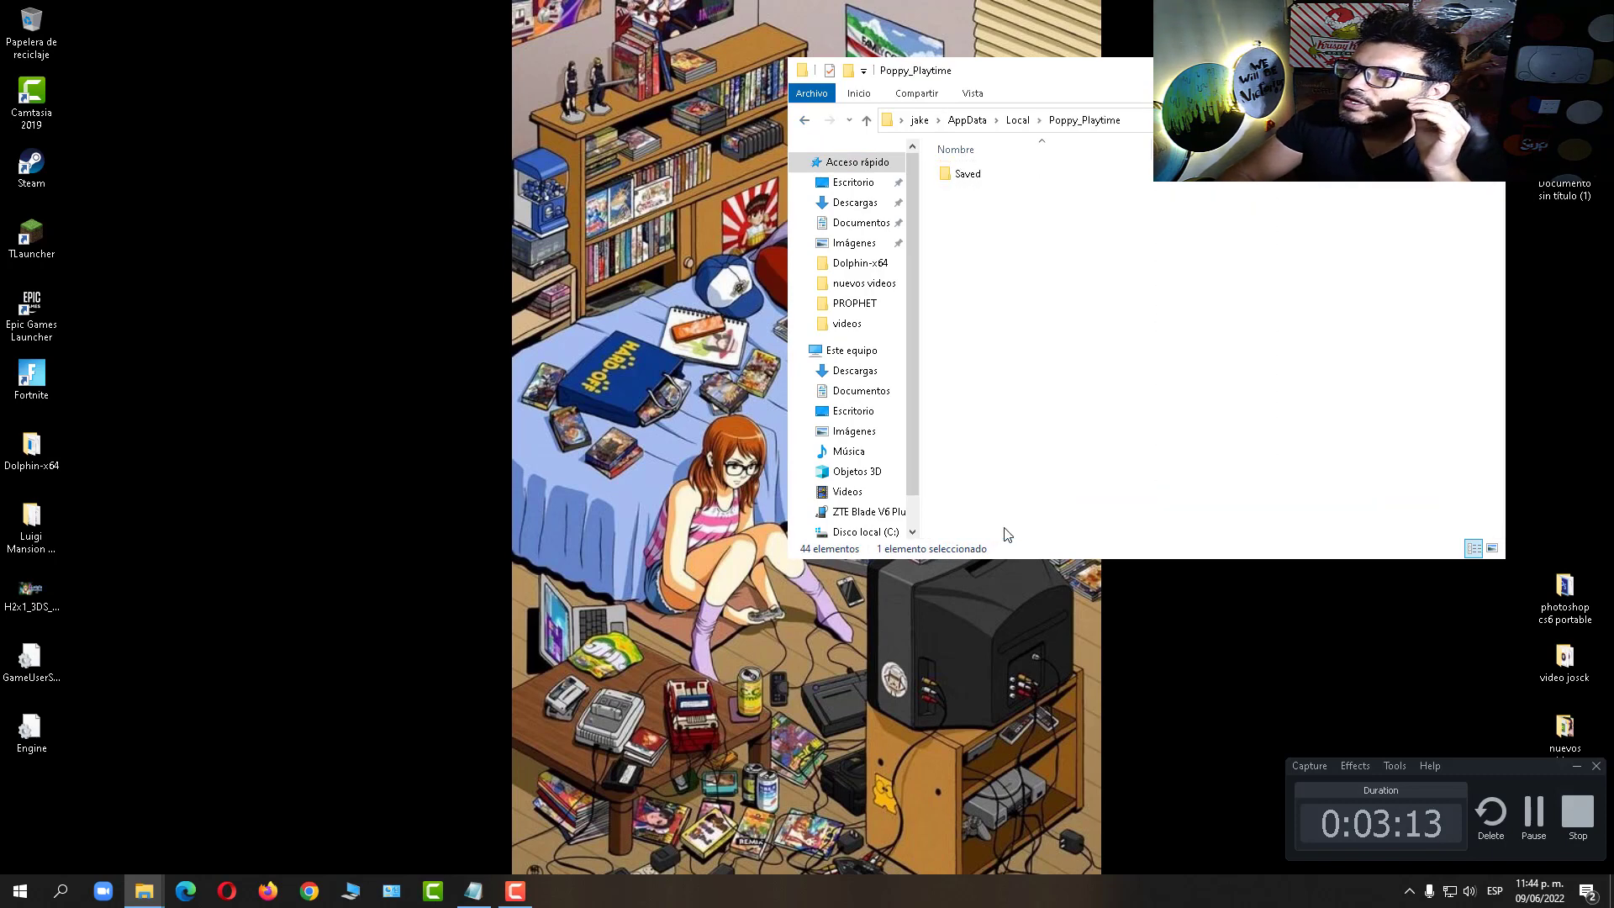
double_click(966, 177)
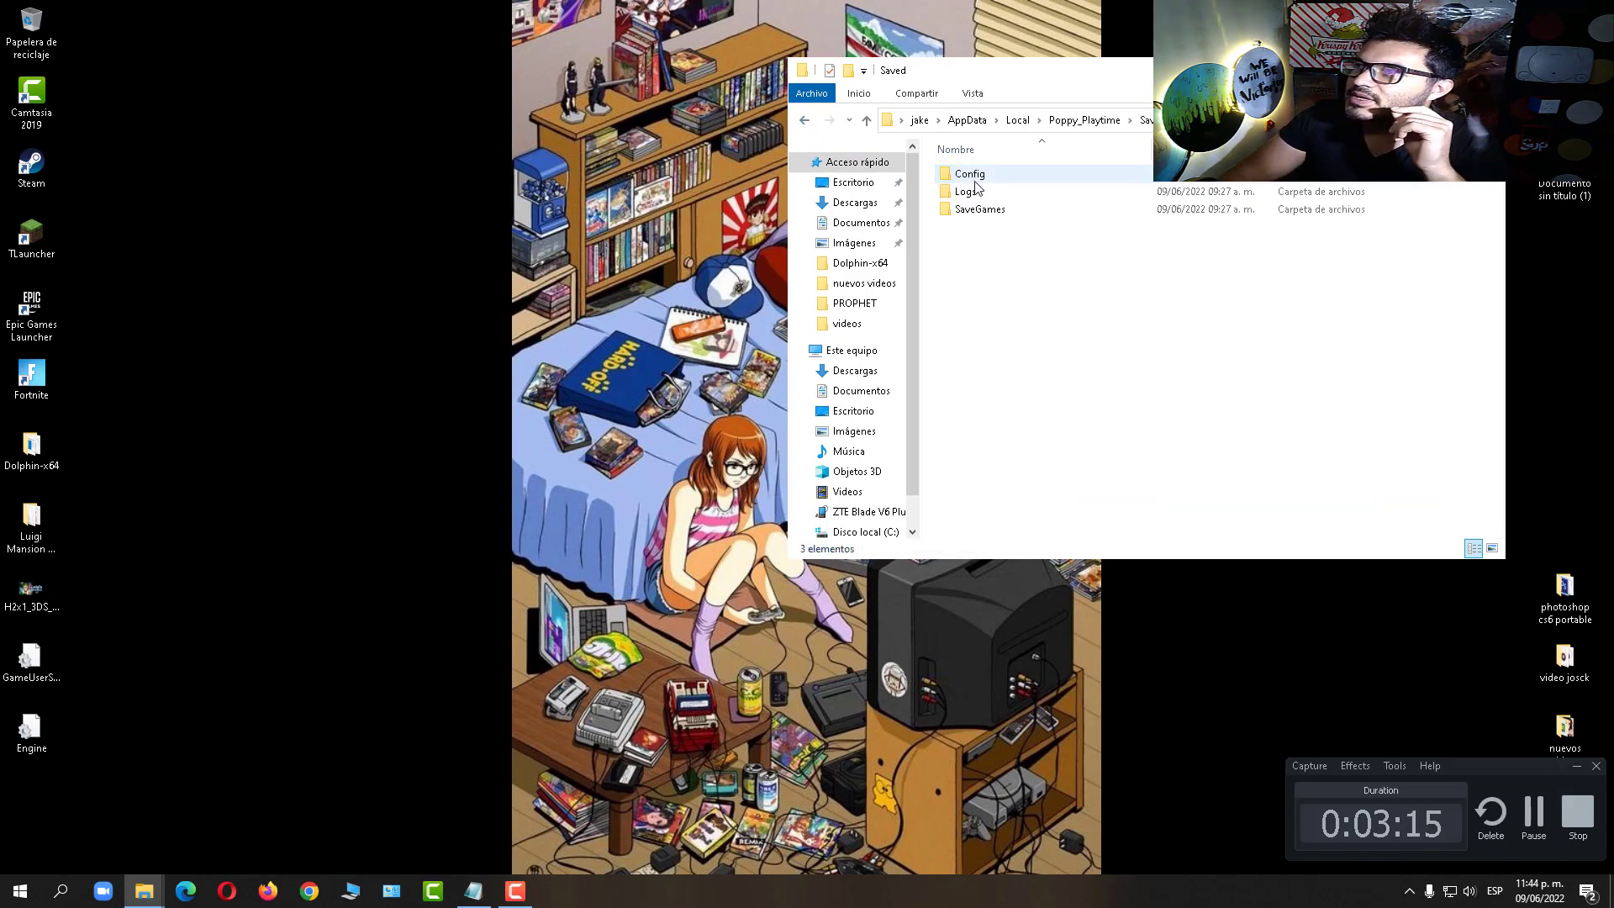
double_click(998, 174)
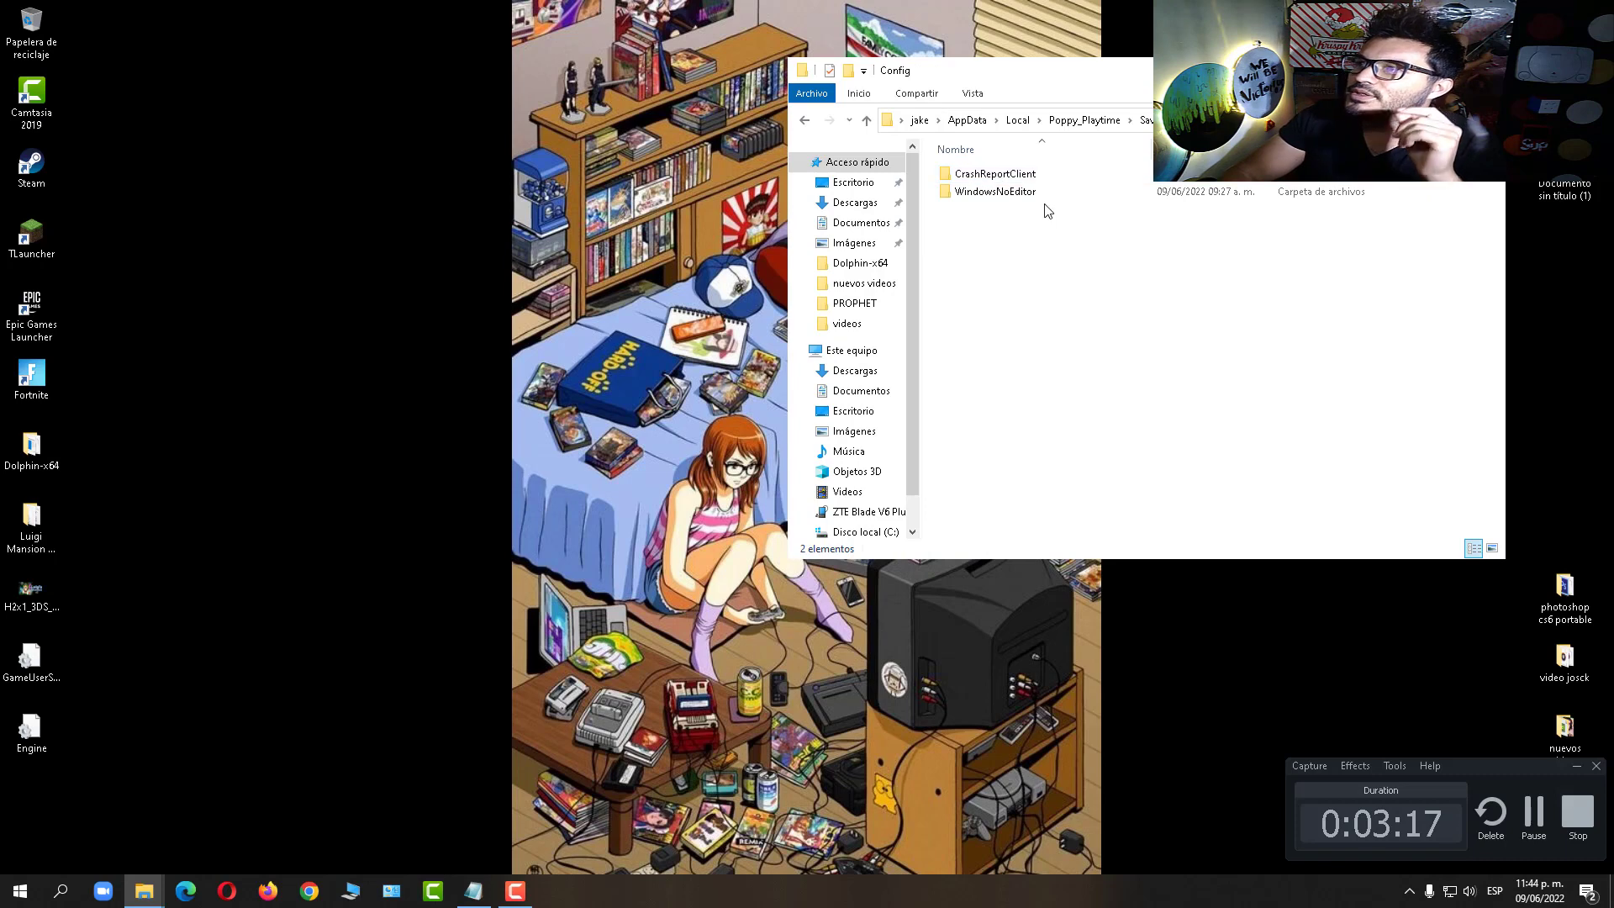
double_click(1015, 193)
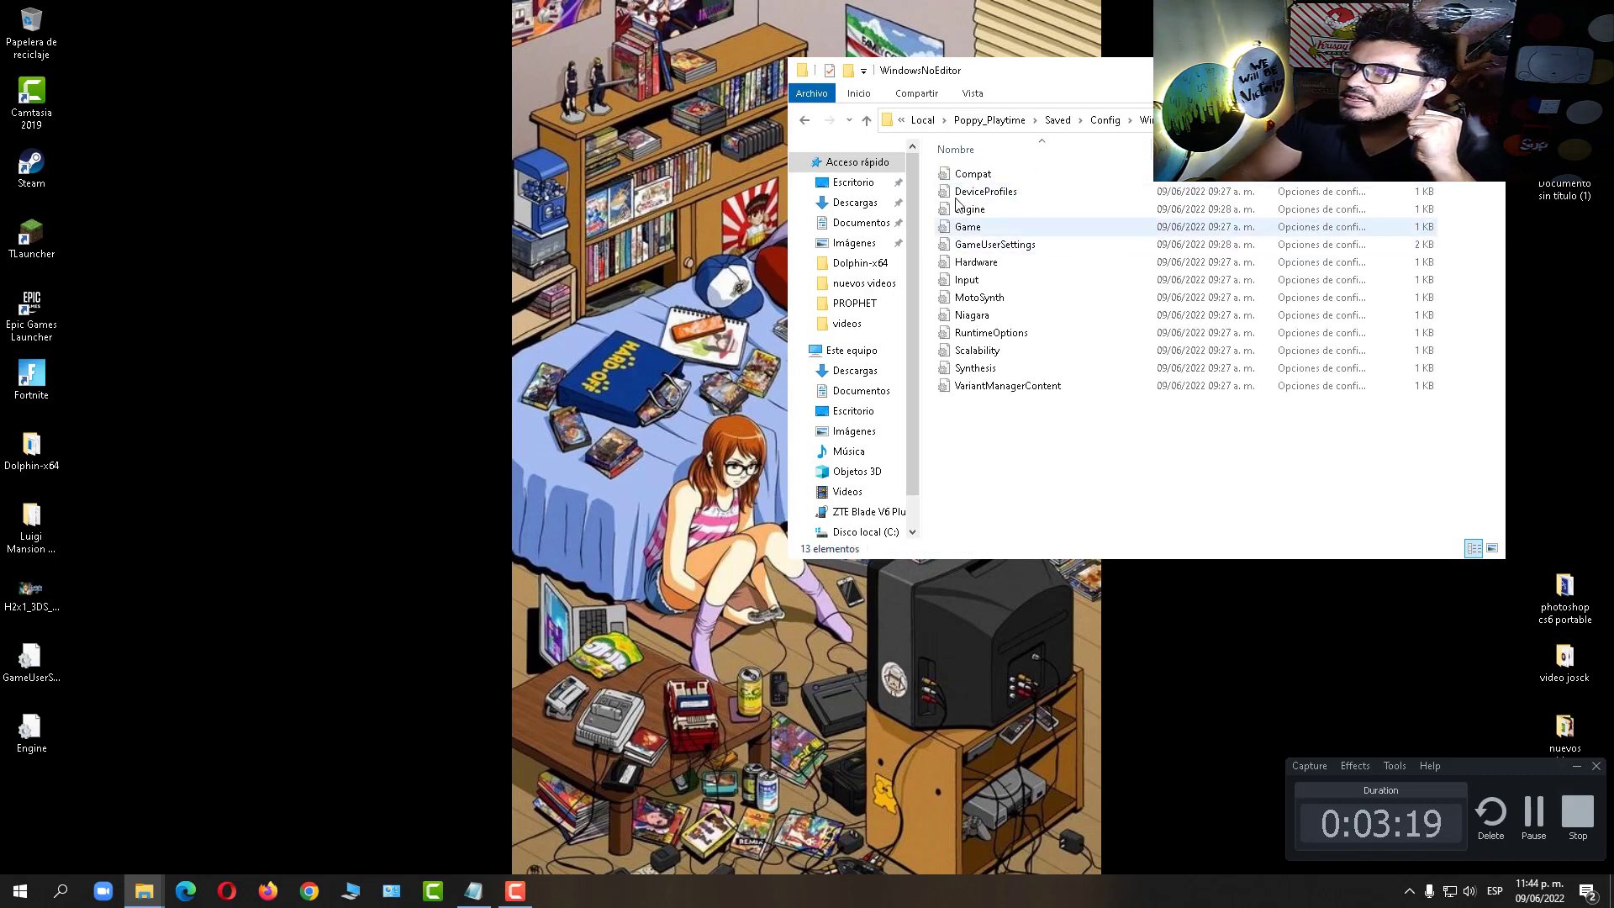
Step: Copy the GameUserSettings file from Poppy_Playtime's WindowsNoEditor folder
click(988, 252)
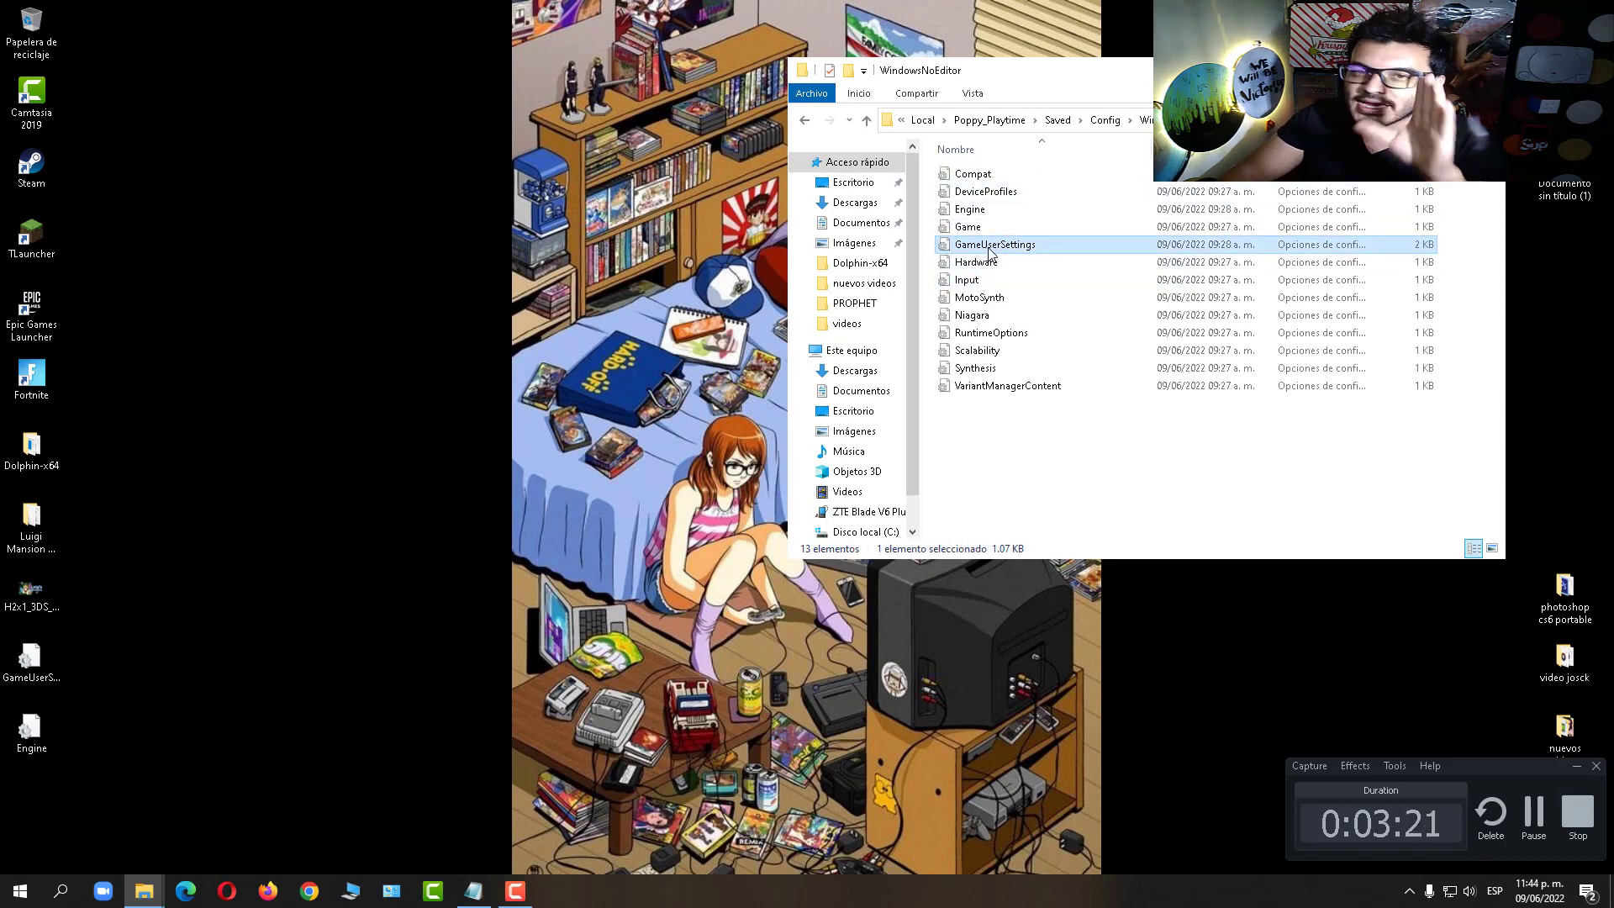
right_click(989, 252)
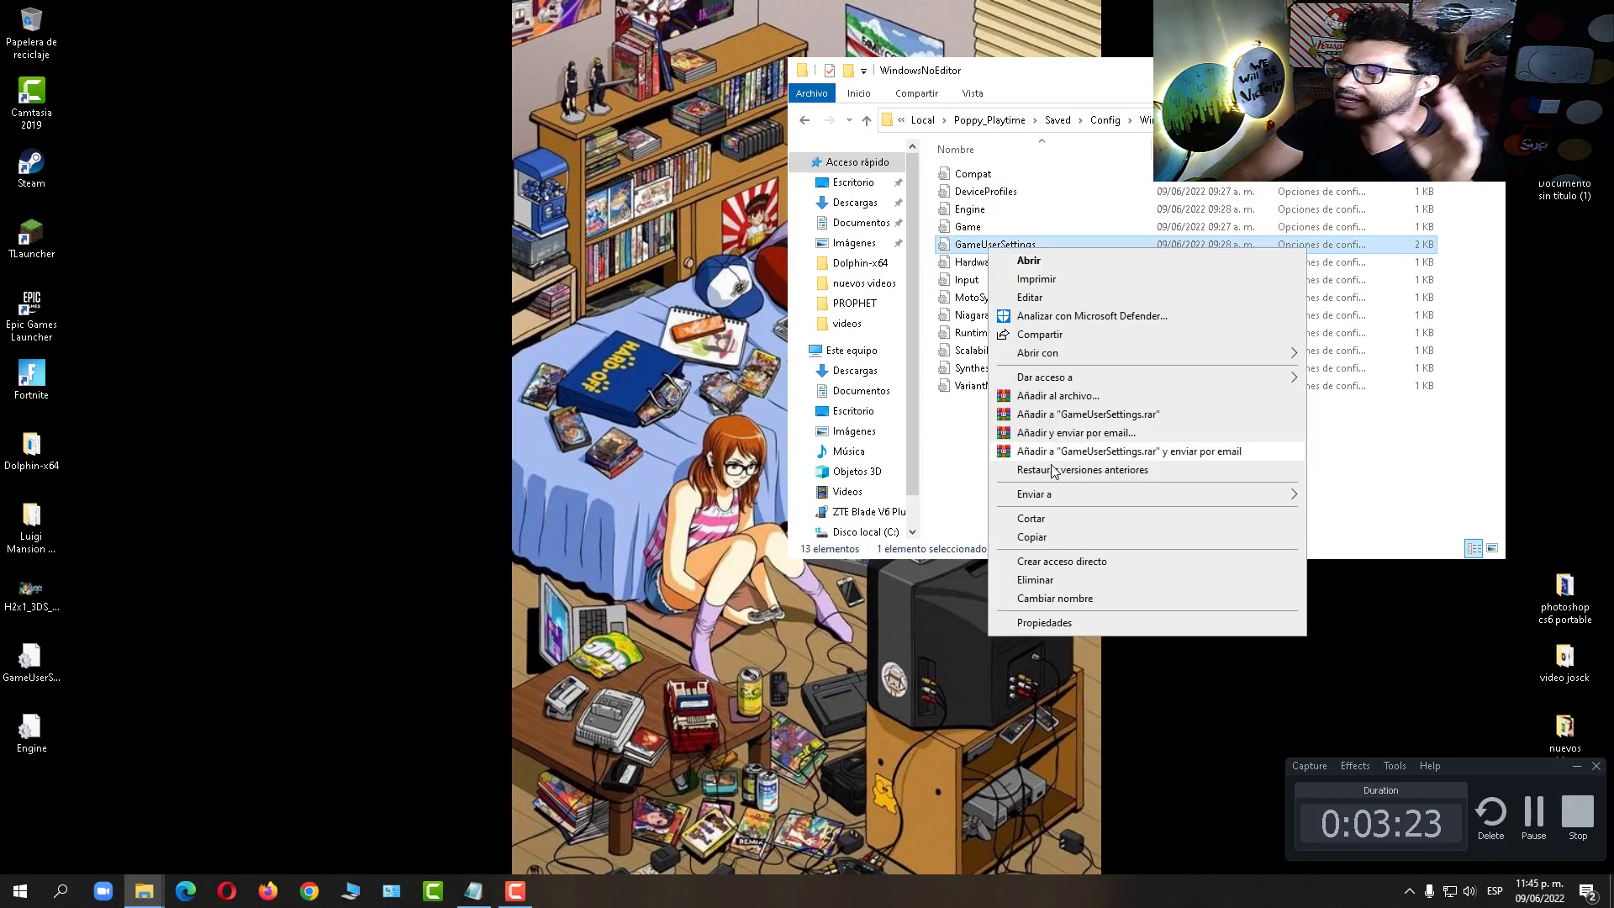
click(1048, 538)
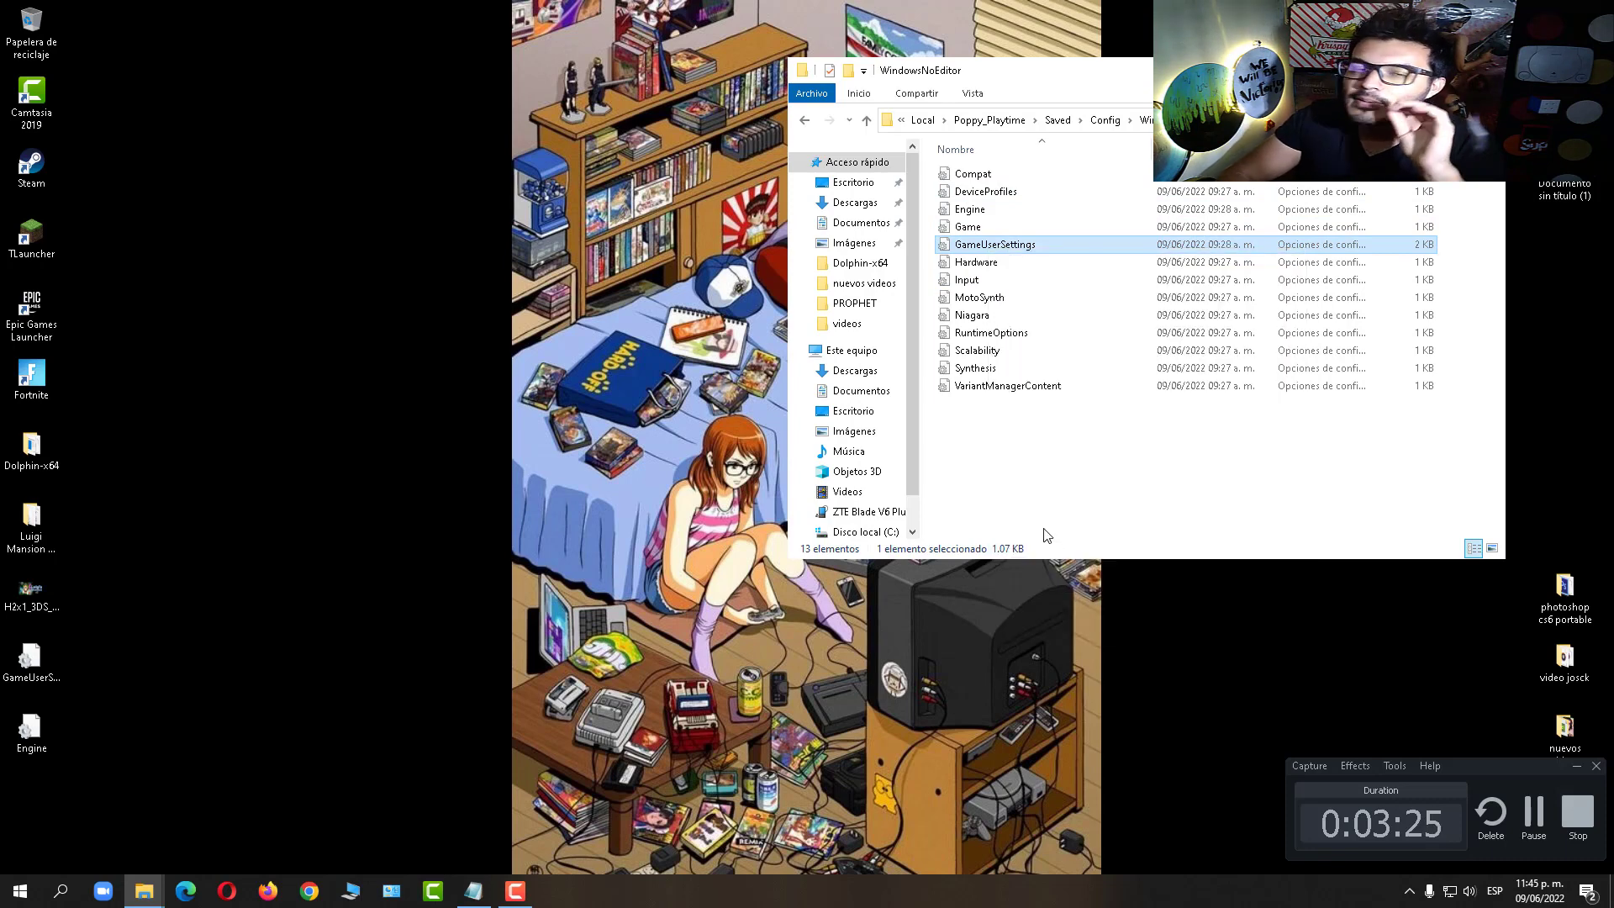
Step: Return to Local and open the Playtime_Prototype4 configuration folder Saved > Config > WindowsNoEditor
click(804, 124)
click(804, 121)
click(805, 121)
click(804, 122)
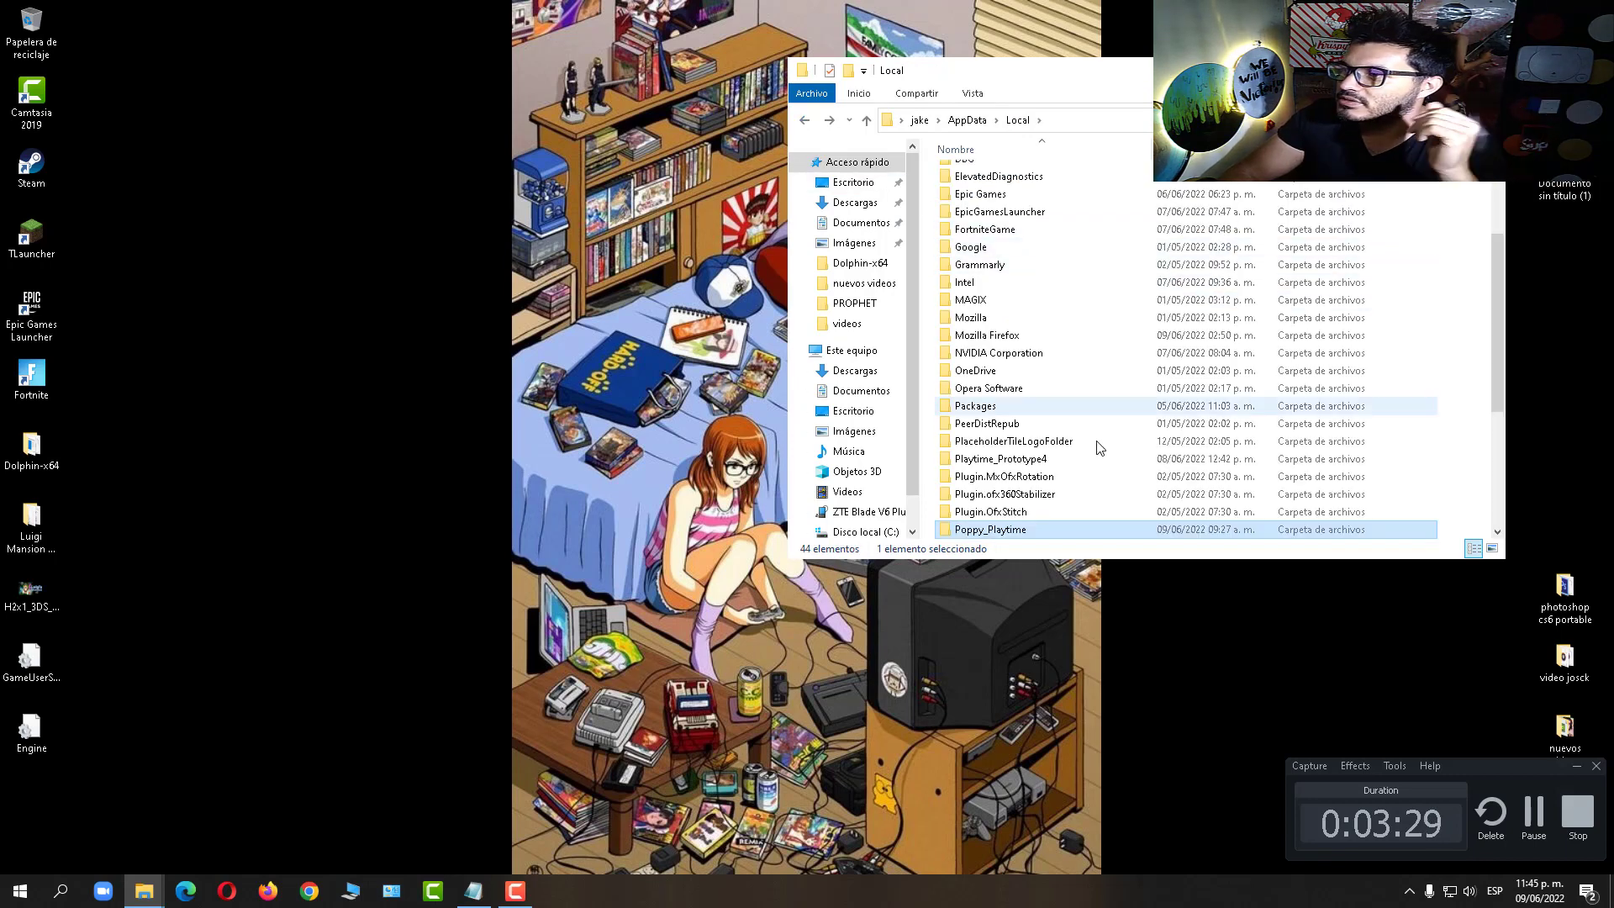
double_click(1033, 465)
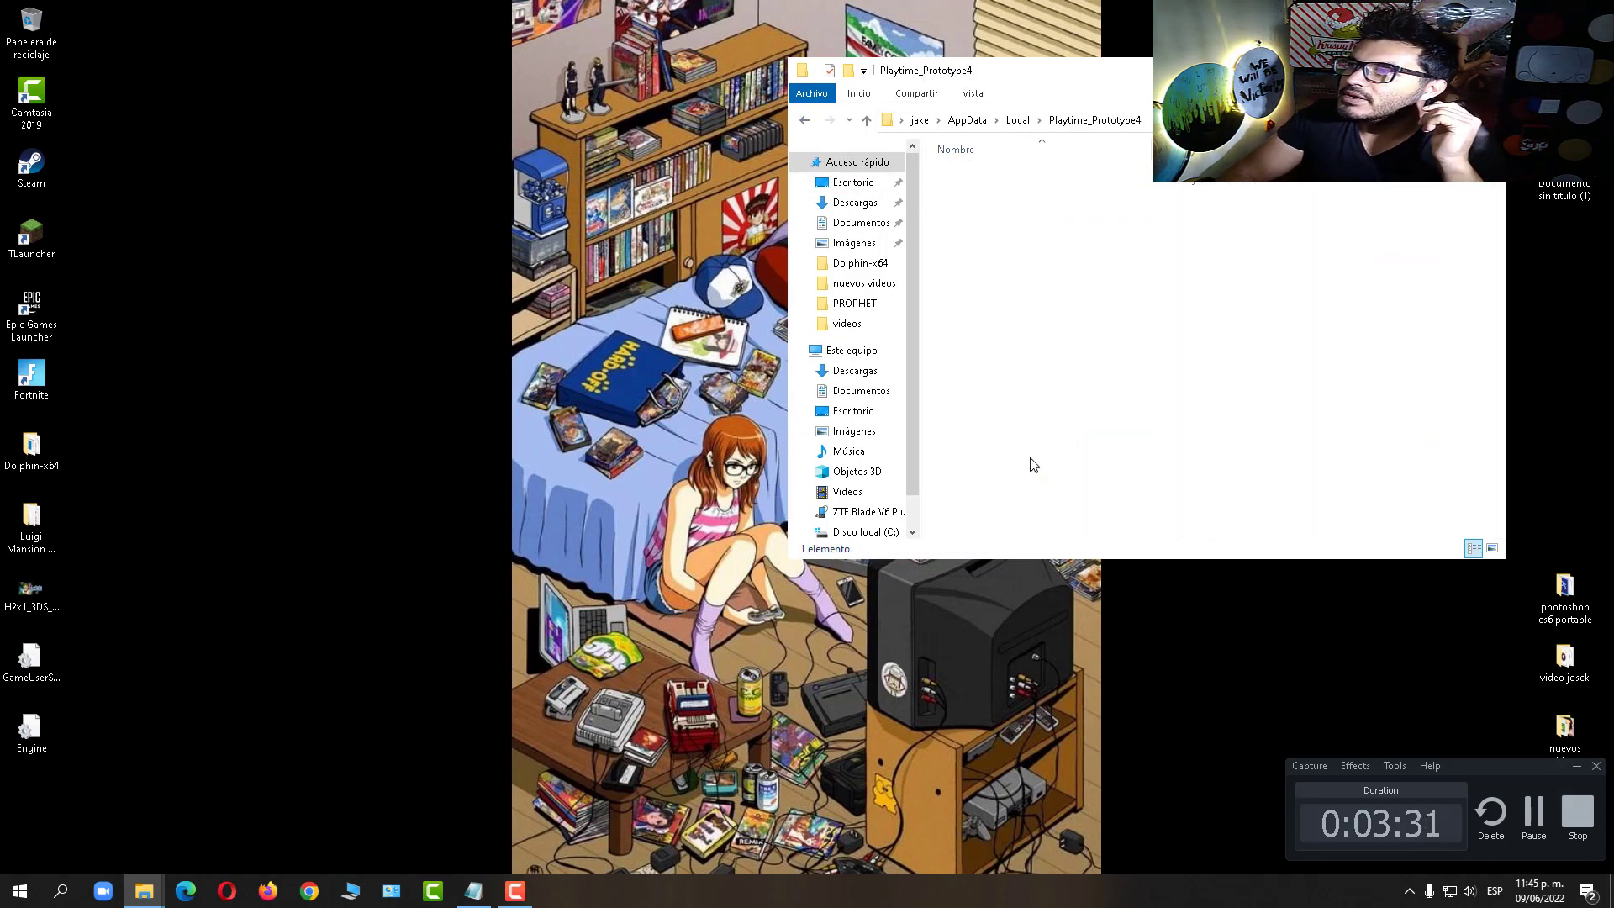
double_click(973, 174)
double_click(967, 173)
double_click(1003, 195)
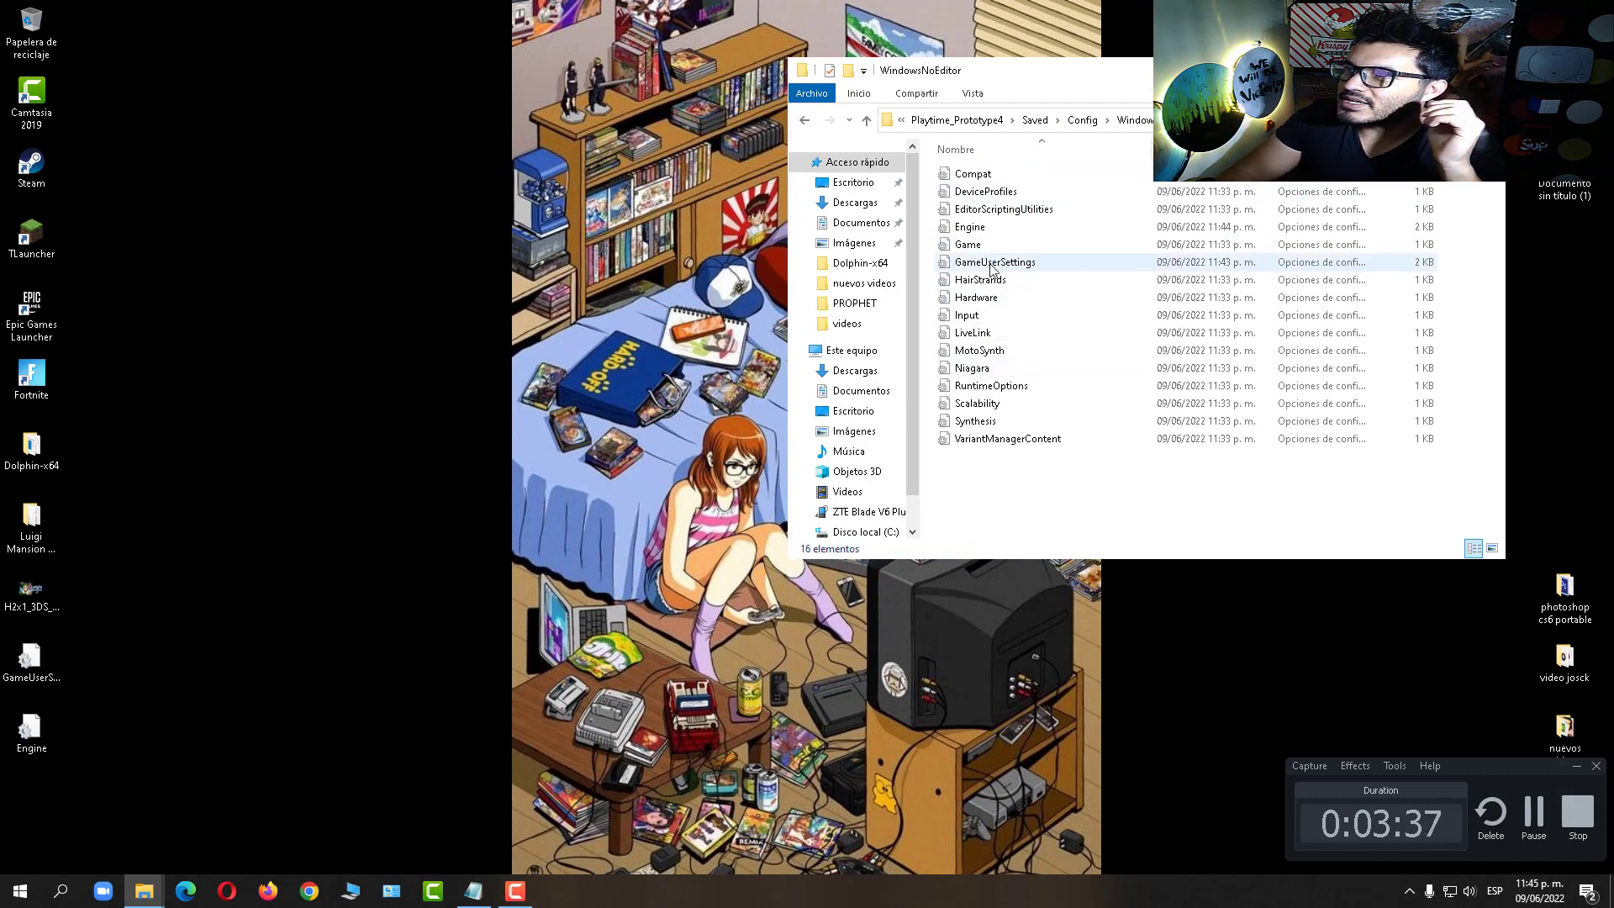
Step: Delete GameUserSettings from Playtime_Prototype4's WindowsNoEditor folder and paste the copied GameUserSettings file in its place
click(980, 268)
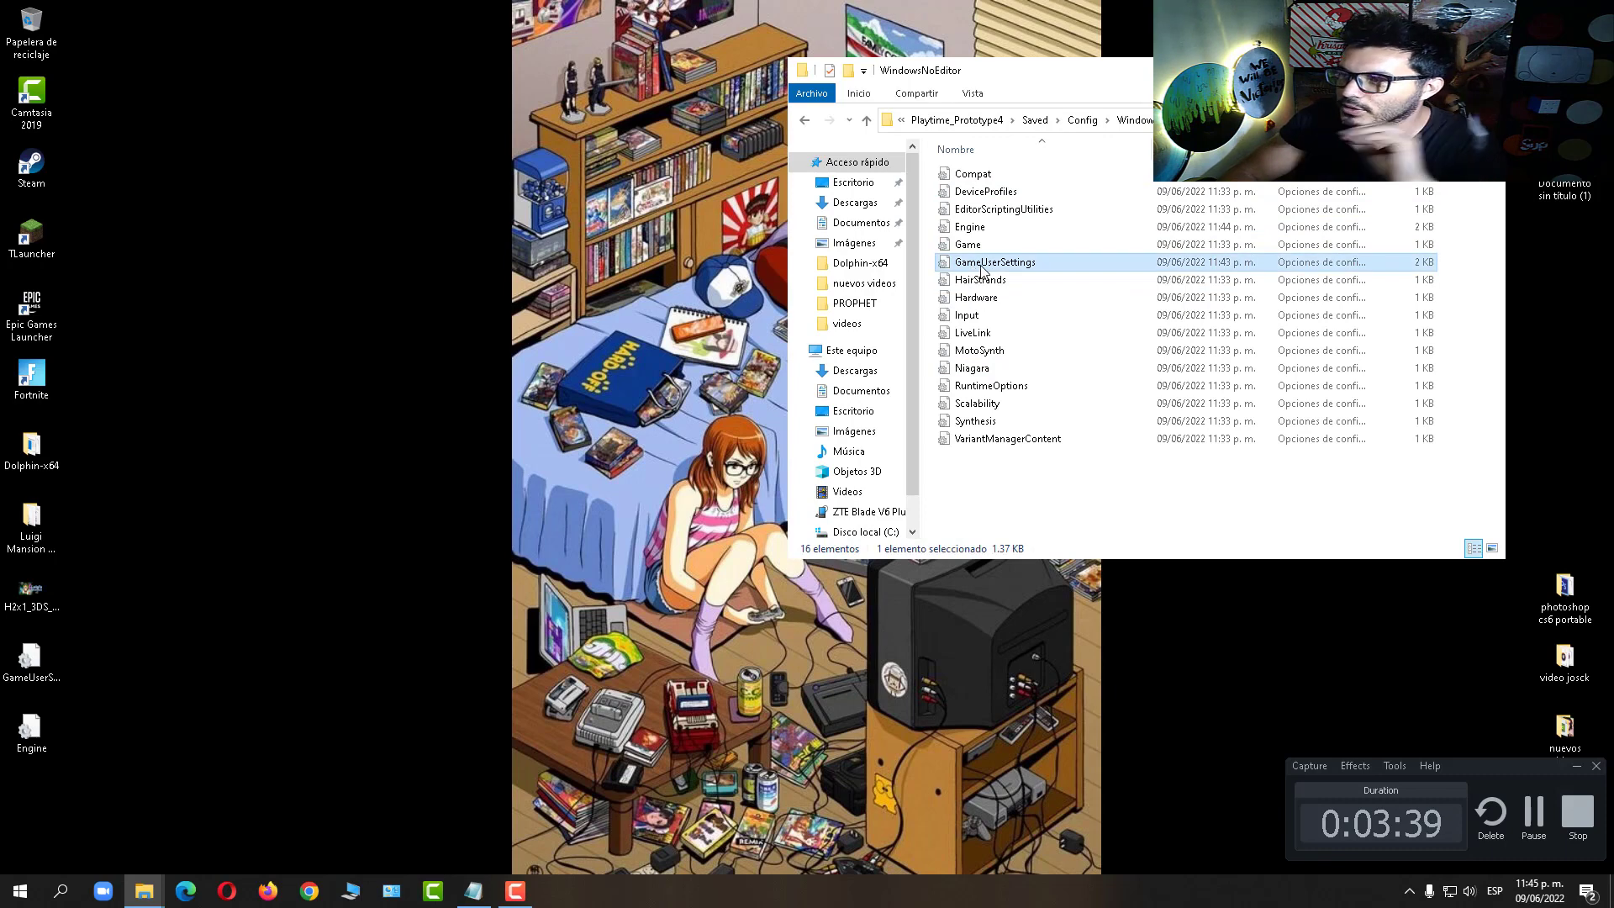
right_click(981, 267)
click(1035, 593)
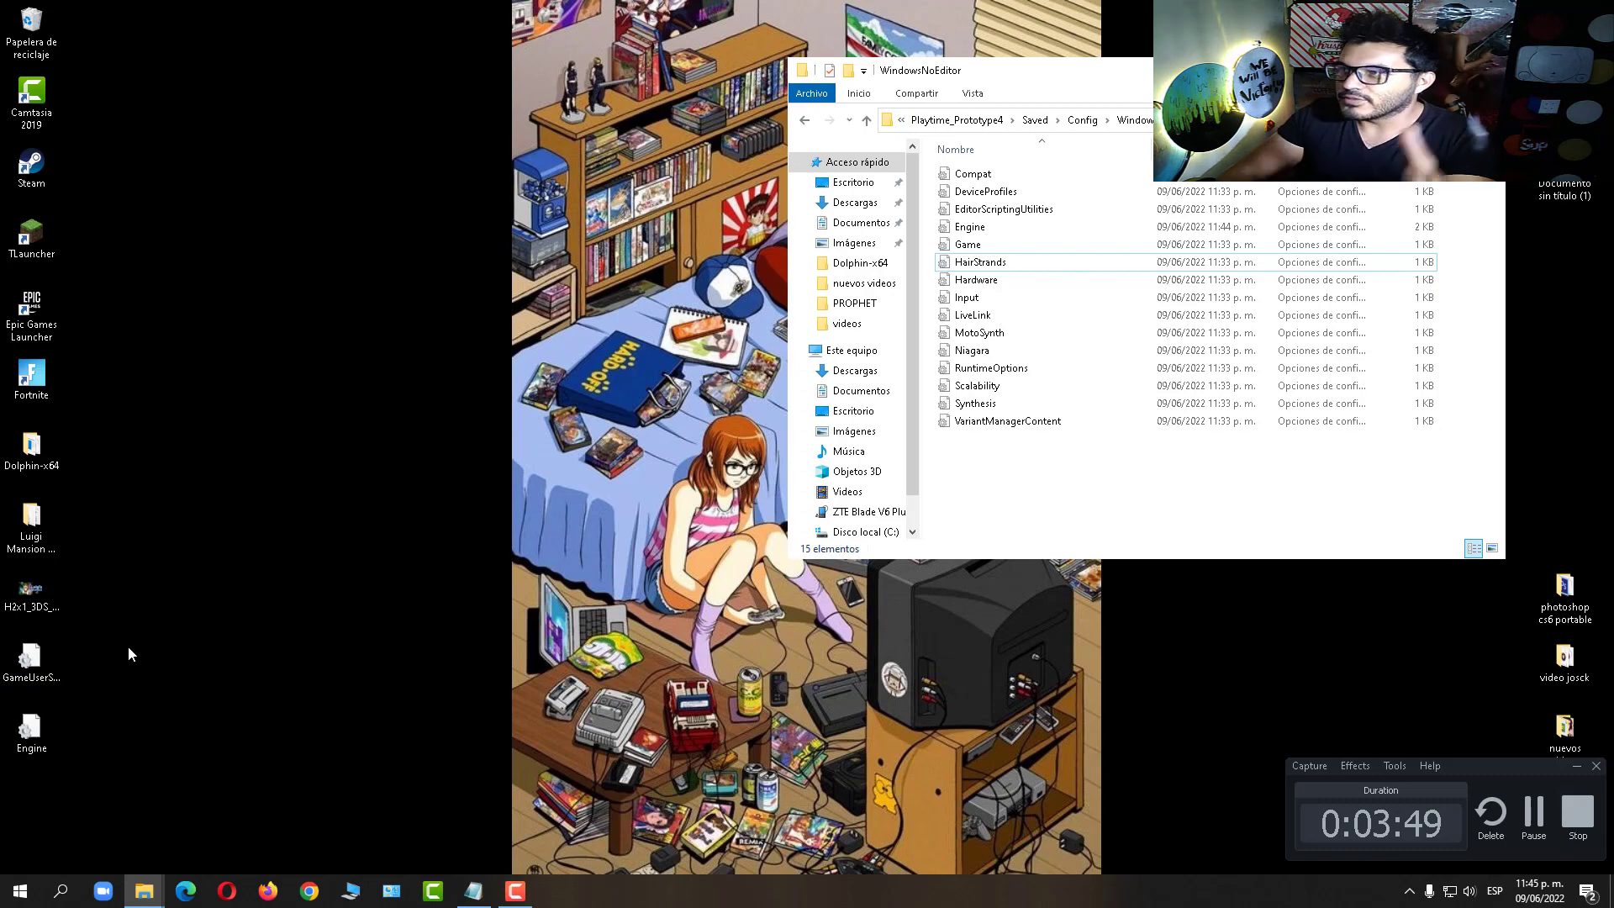
right_click(1028, 466)
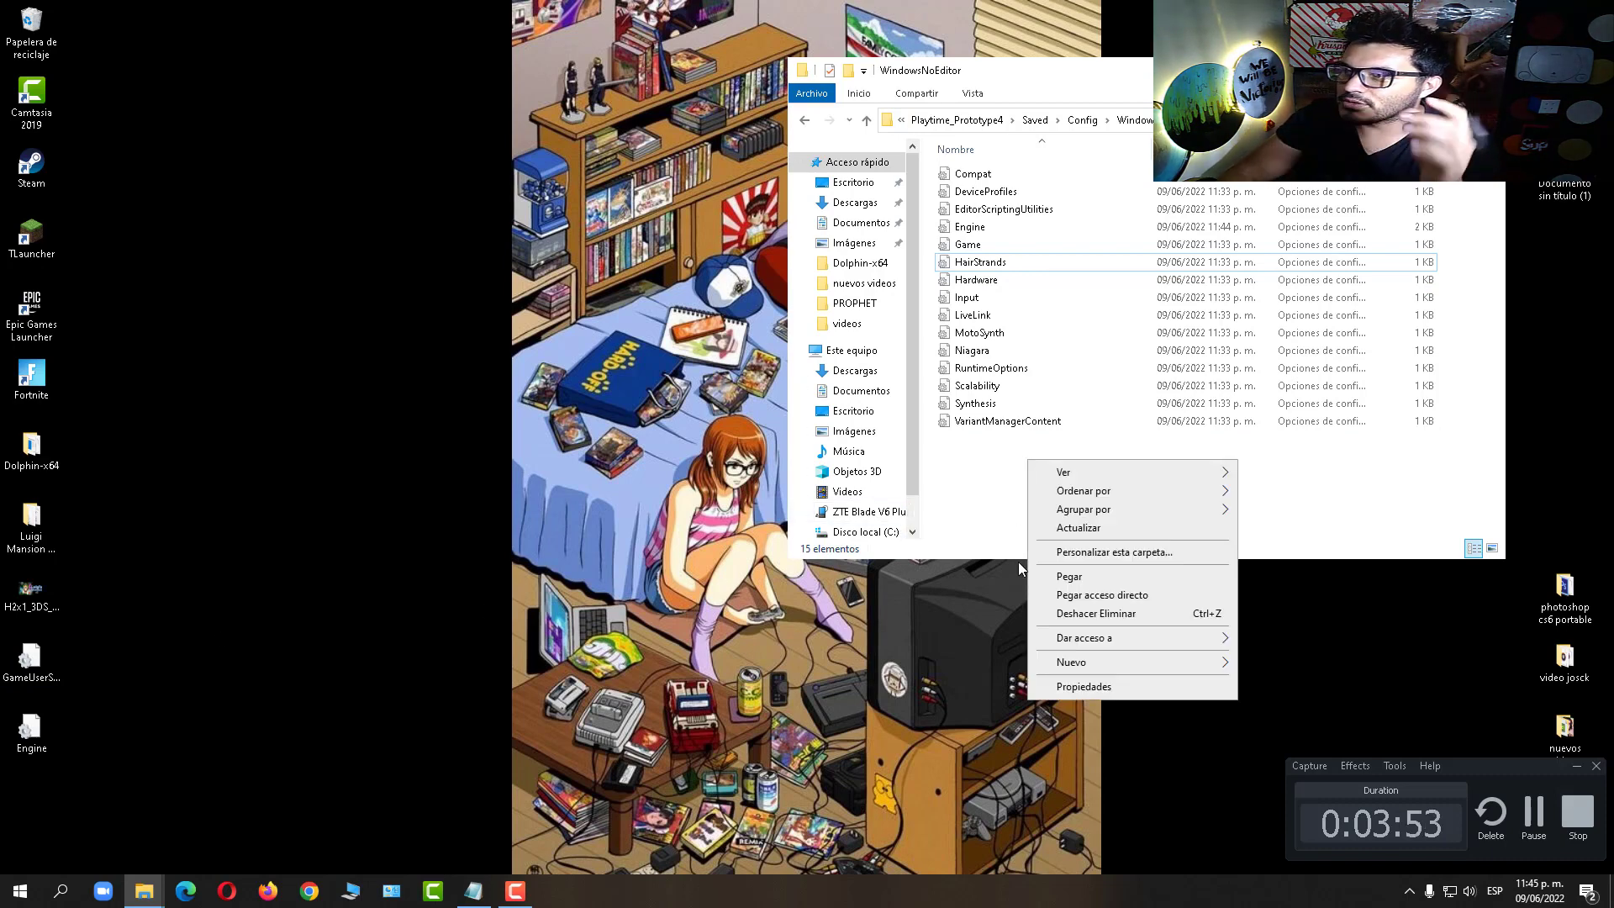
click(1062, 577)
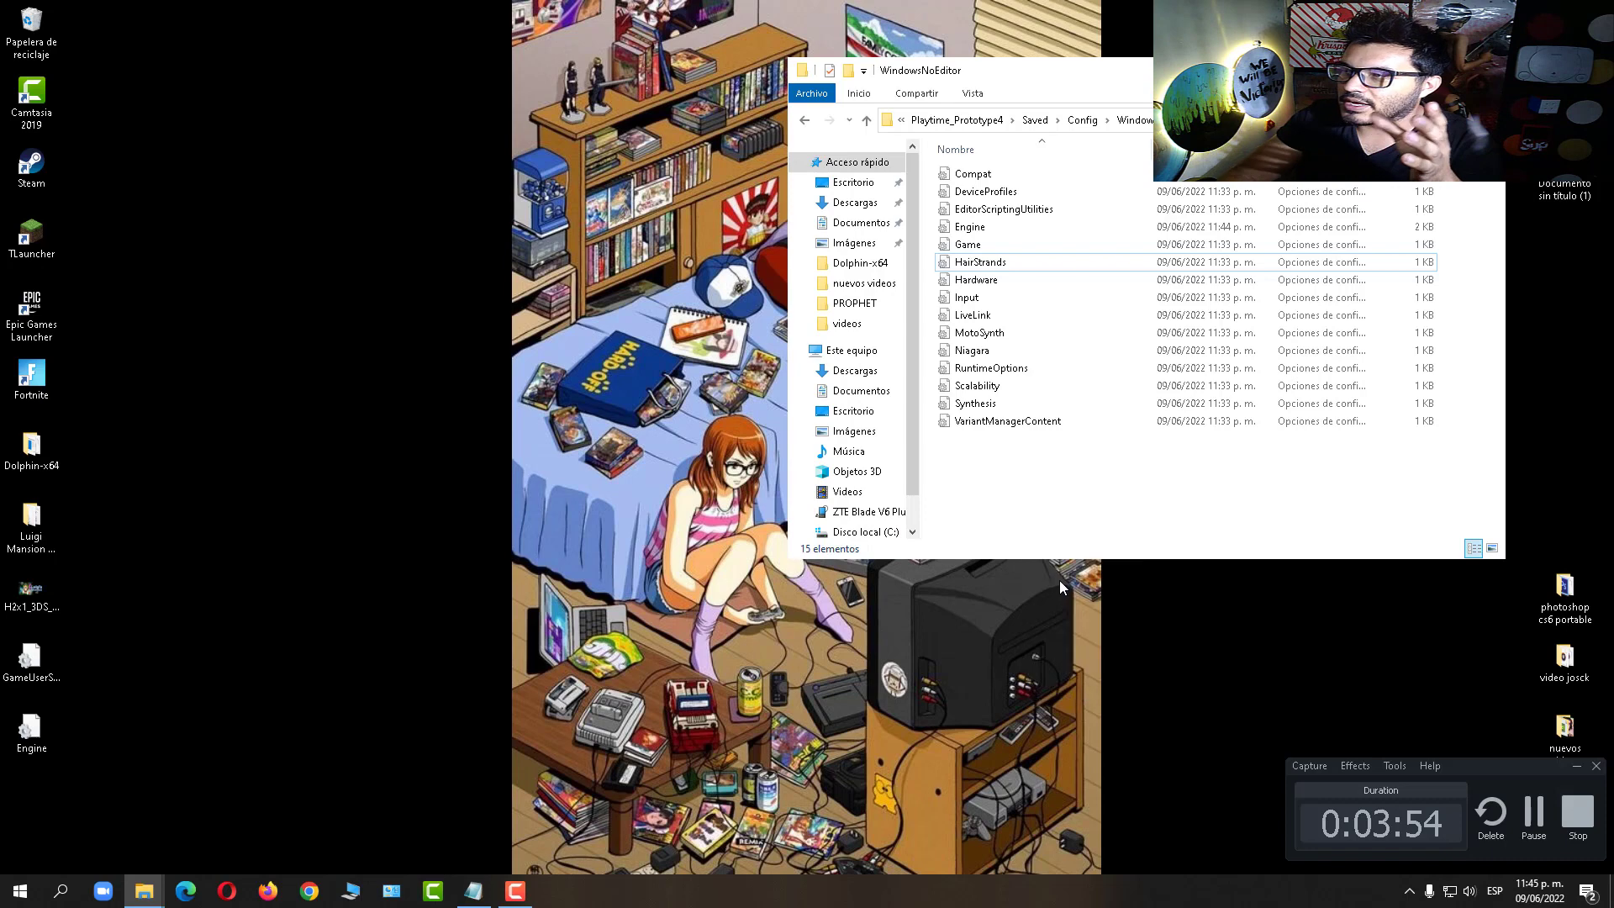
click(1057, 501)
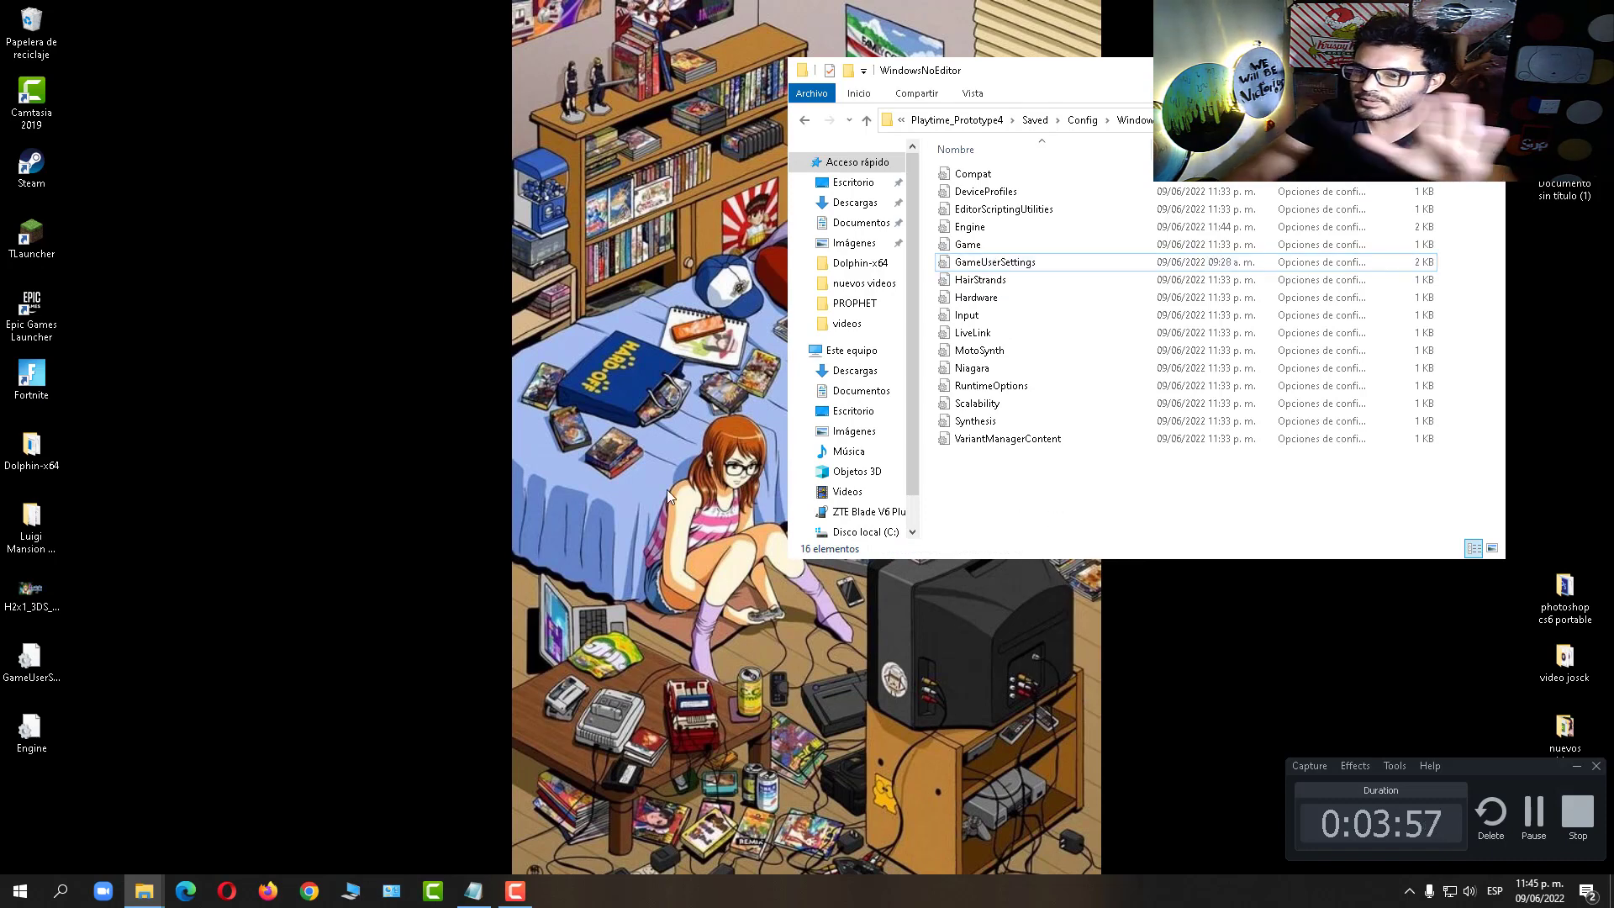
Step: Switch to the open Win64 folder window, go back to the Poppy Playtime Chapter 2 v08.05.2022 folder and look over its files
click(139, 893)
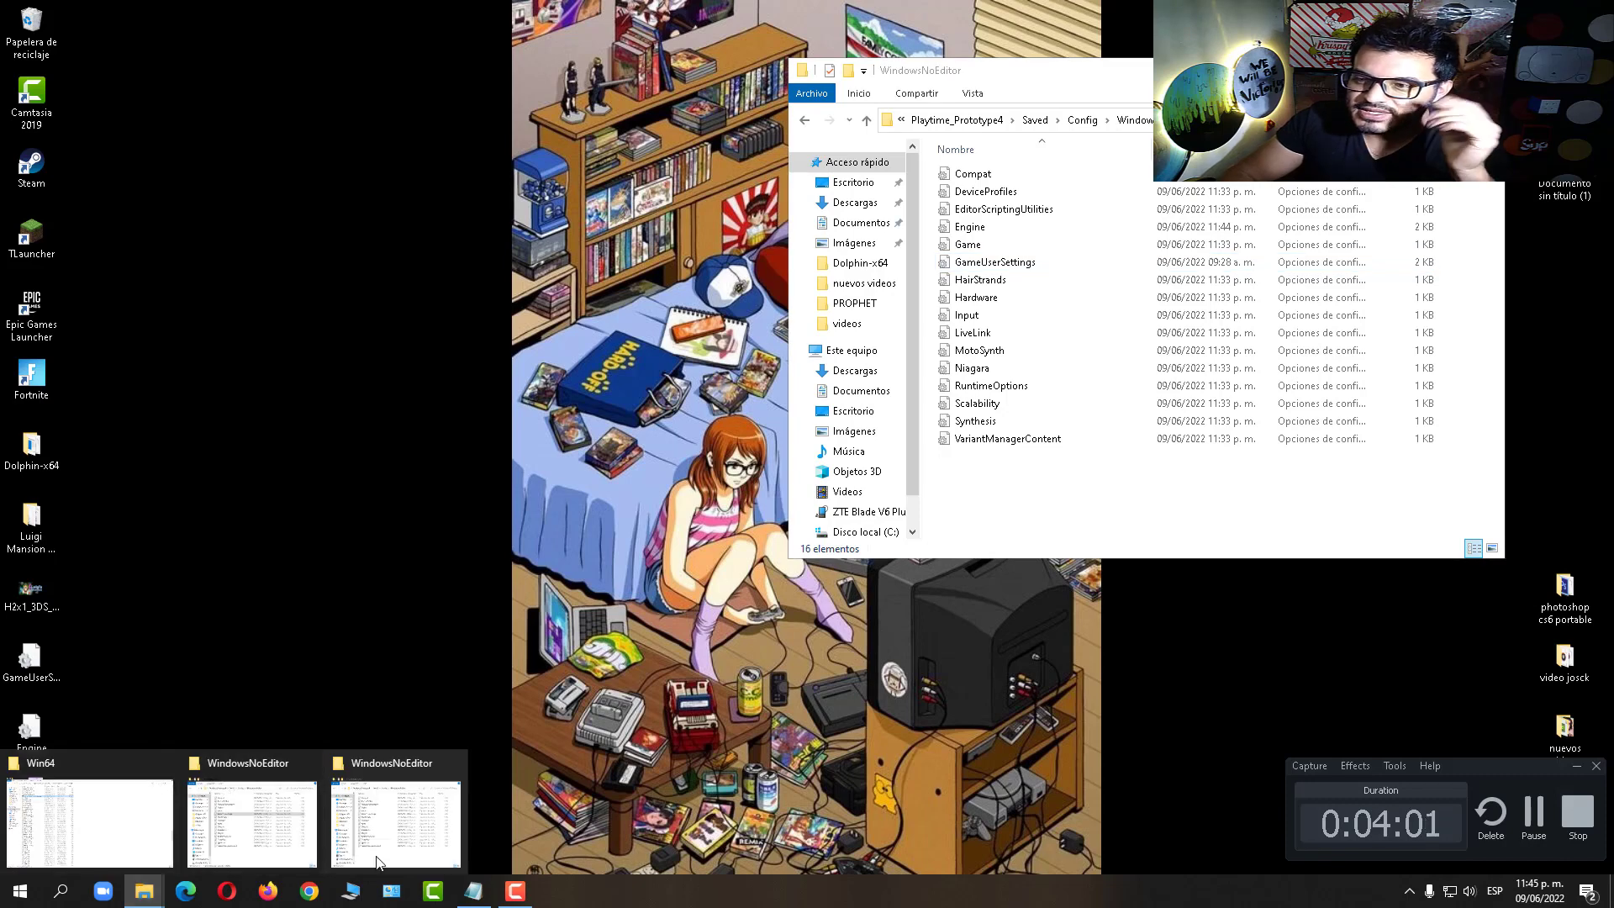
click(140, 786)
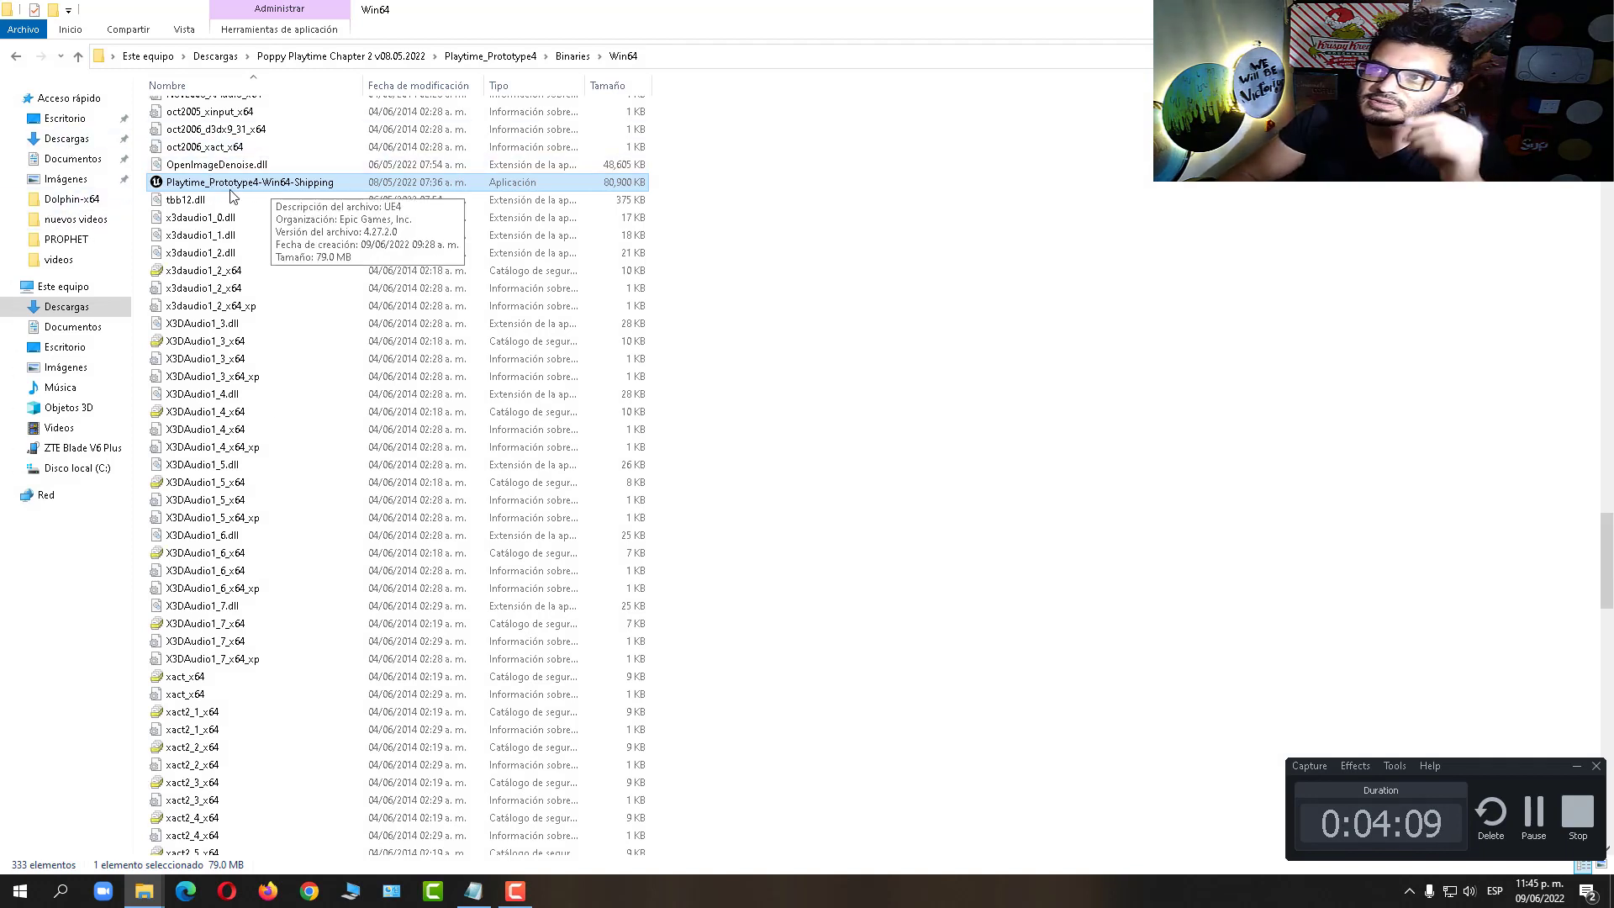
click(15, 58)
click(15, 57)
click(15, 58)
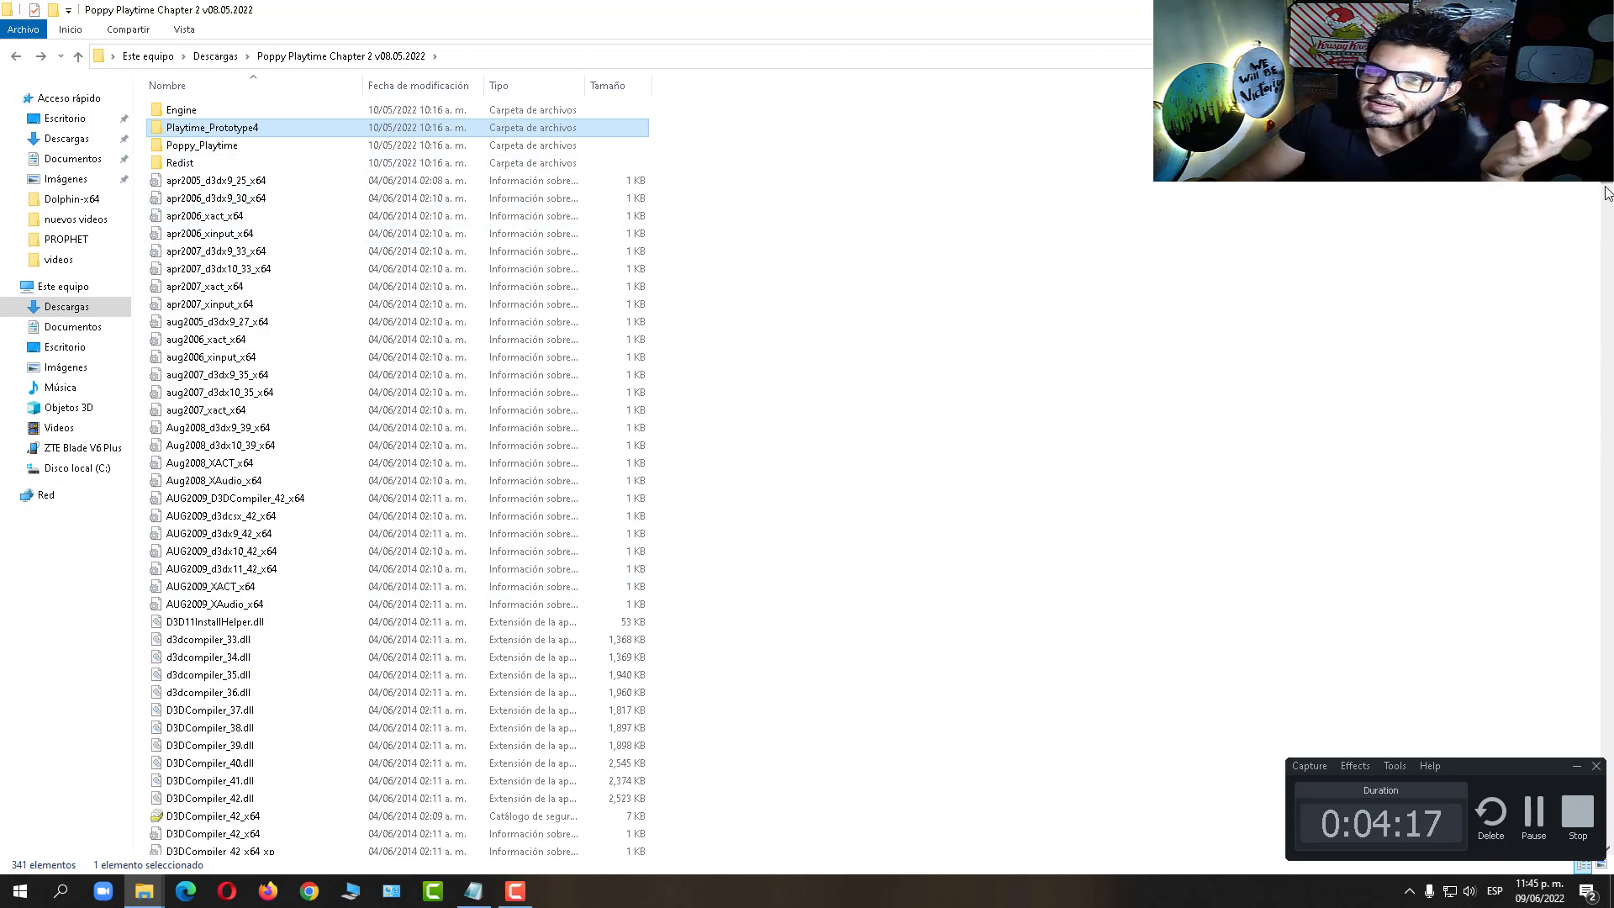
scroll(1601, 252, down, 20)
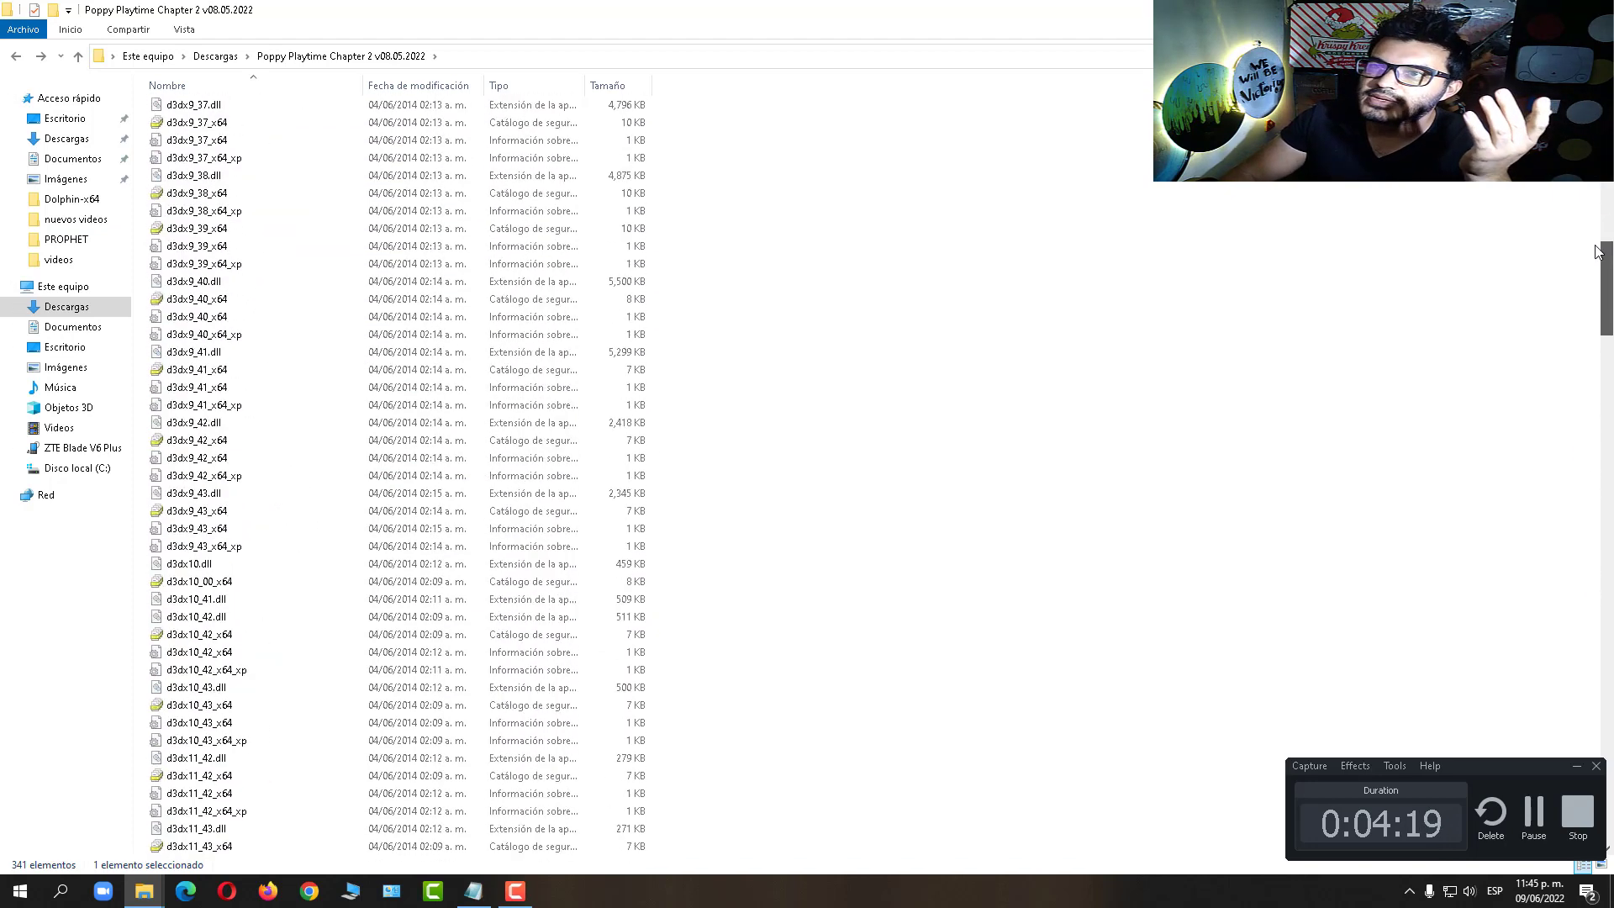
drag(1601, 336, 1601, 126)
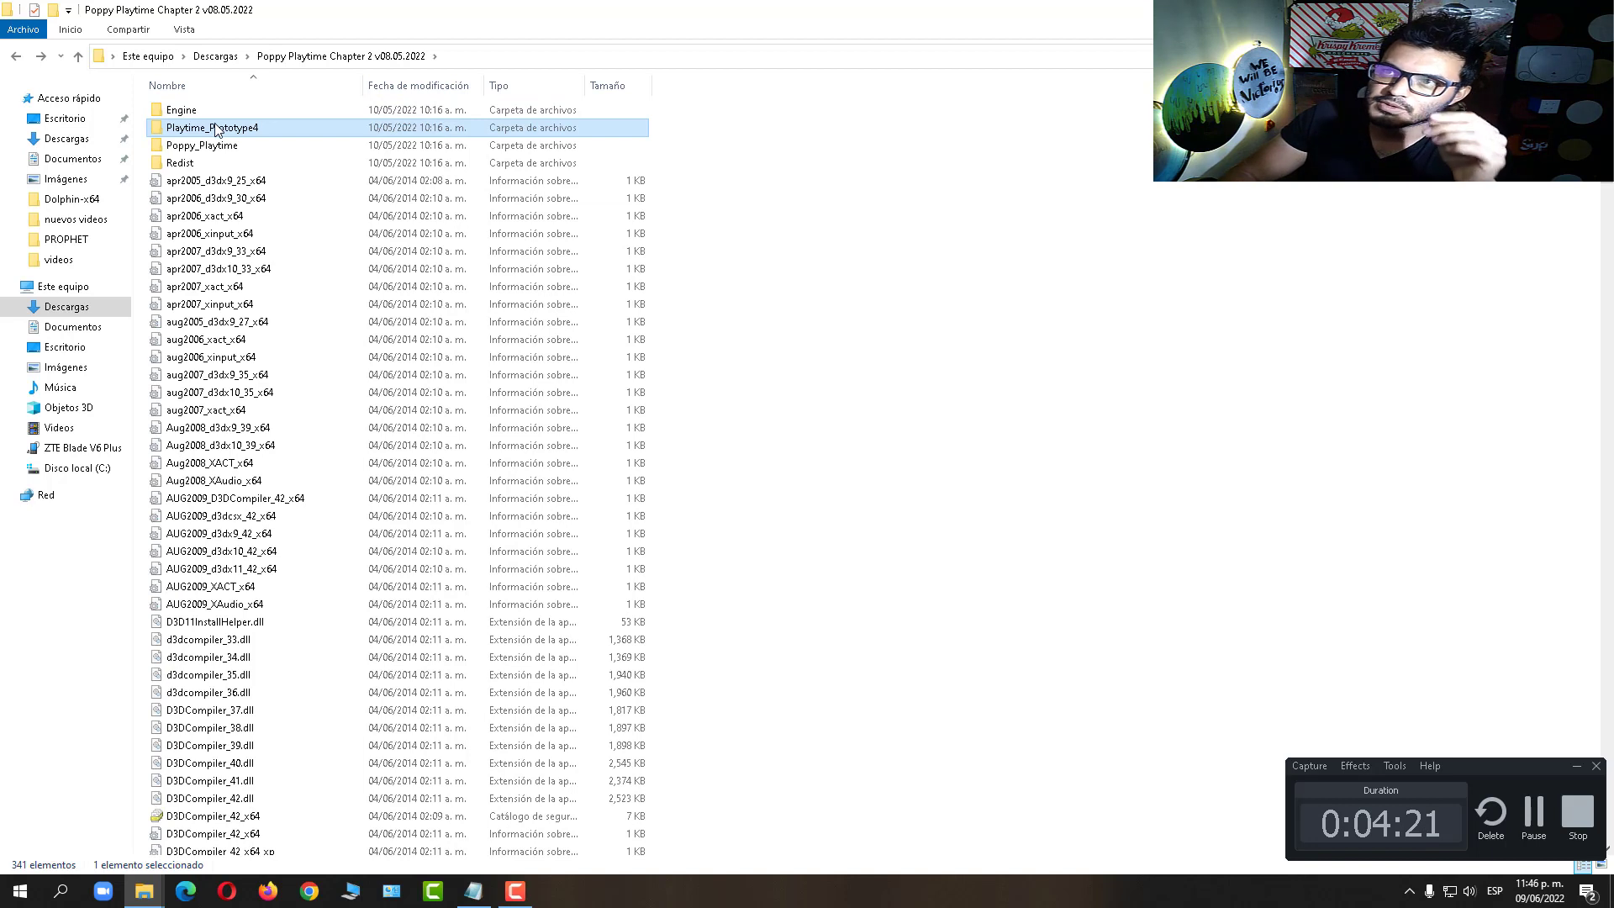
click(841, 196)
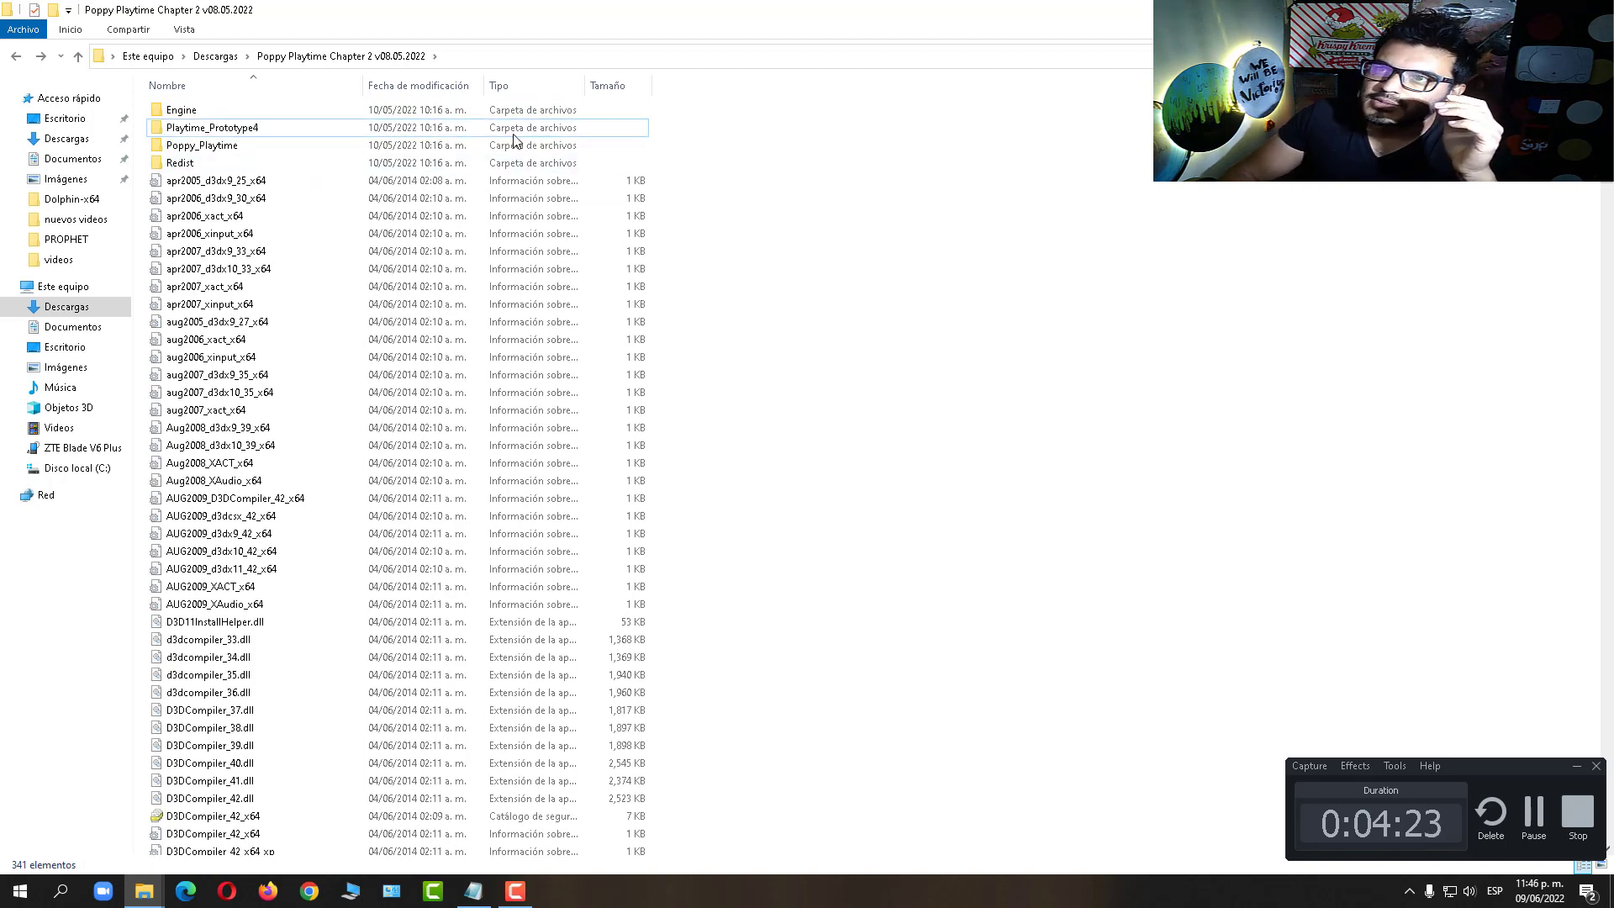
Step: Open the game's Playtime_Prototype4 > Binaries > Win64 folder
double_click(194, 128)
double_click(186, 110)
double_click(208, 114)
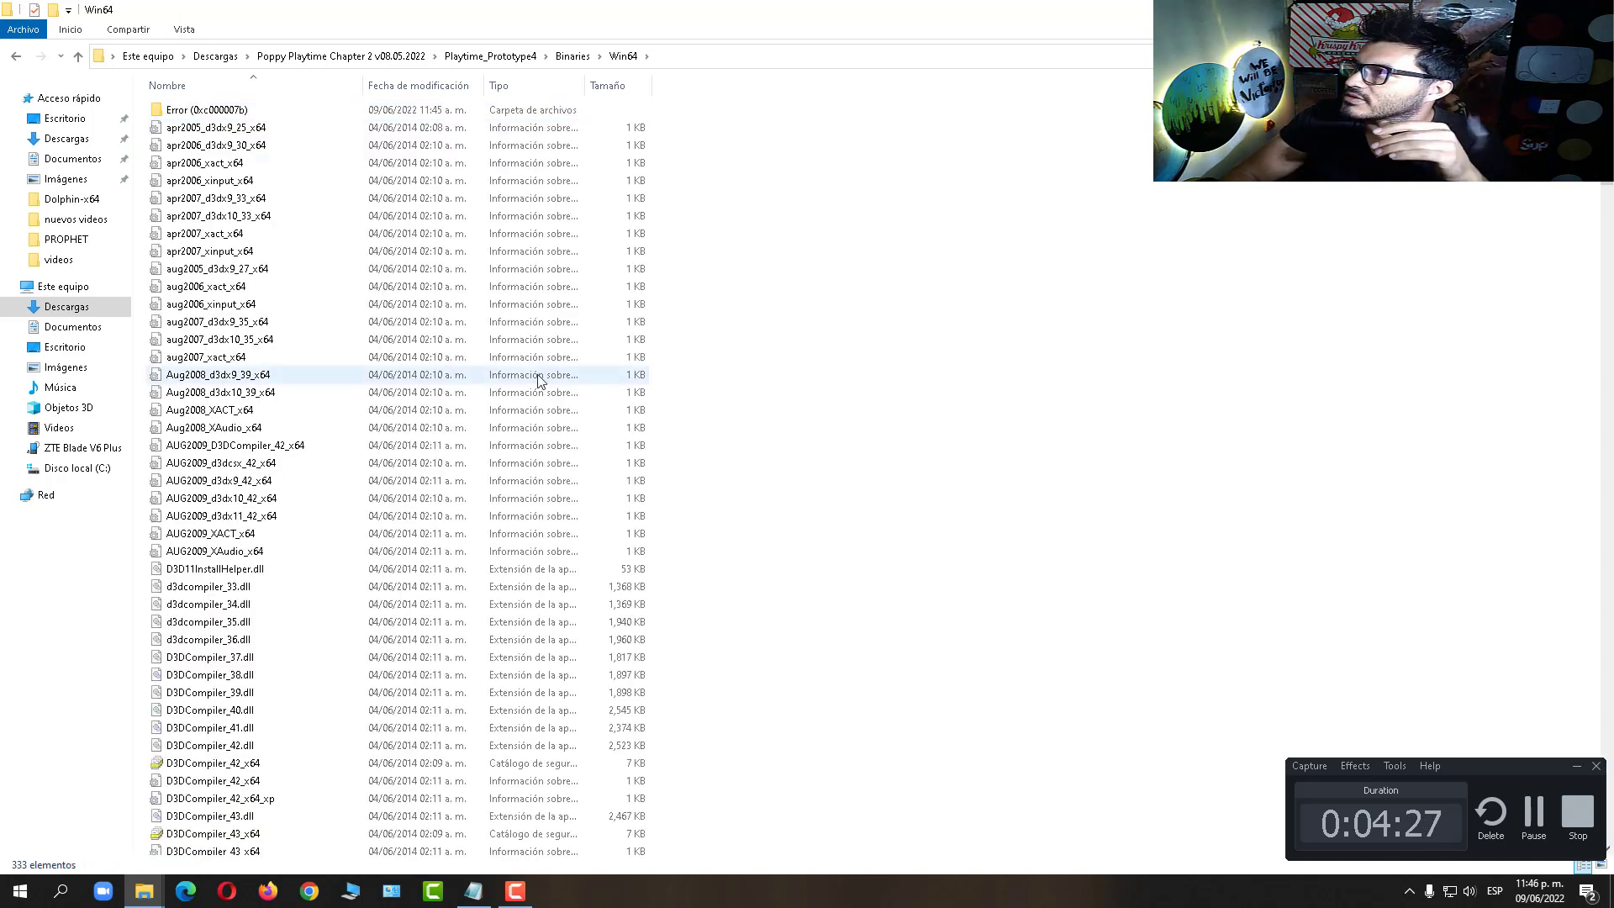
Step: Find the Playtime_Prototype4-Win64-Shipping application in the Win64 folder and launch it
drag(1597, 155, 1595, 540)
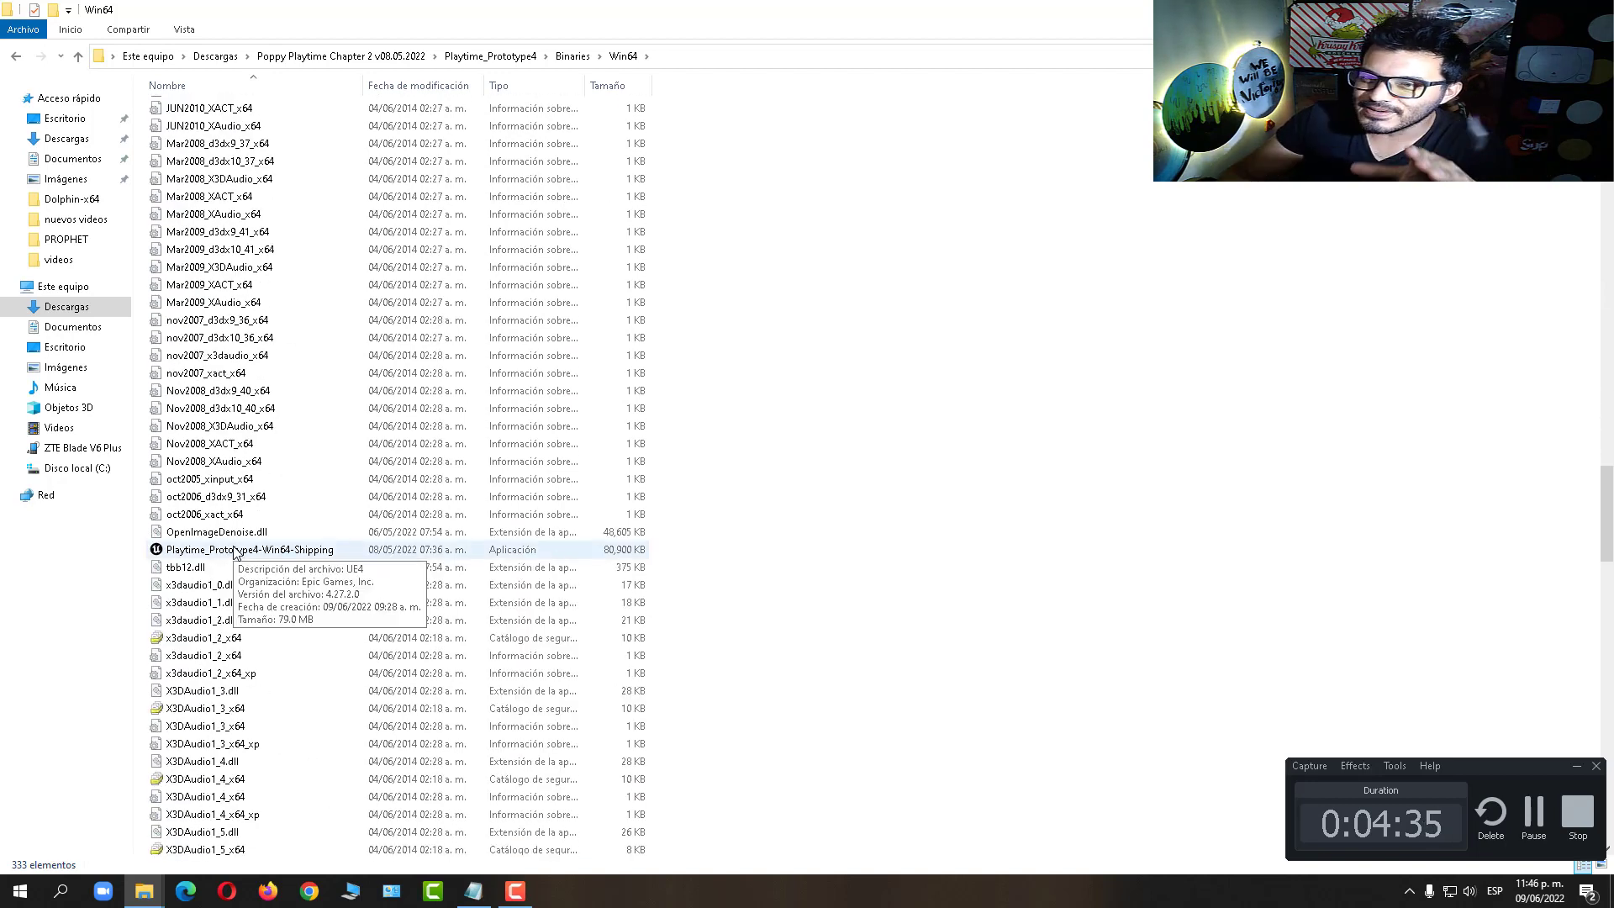
click(234, 551)
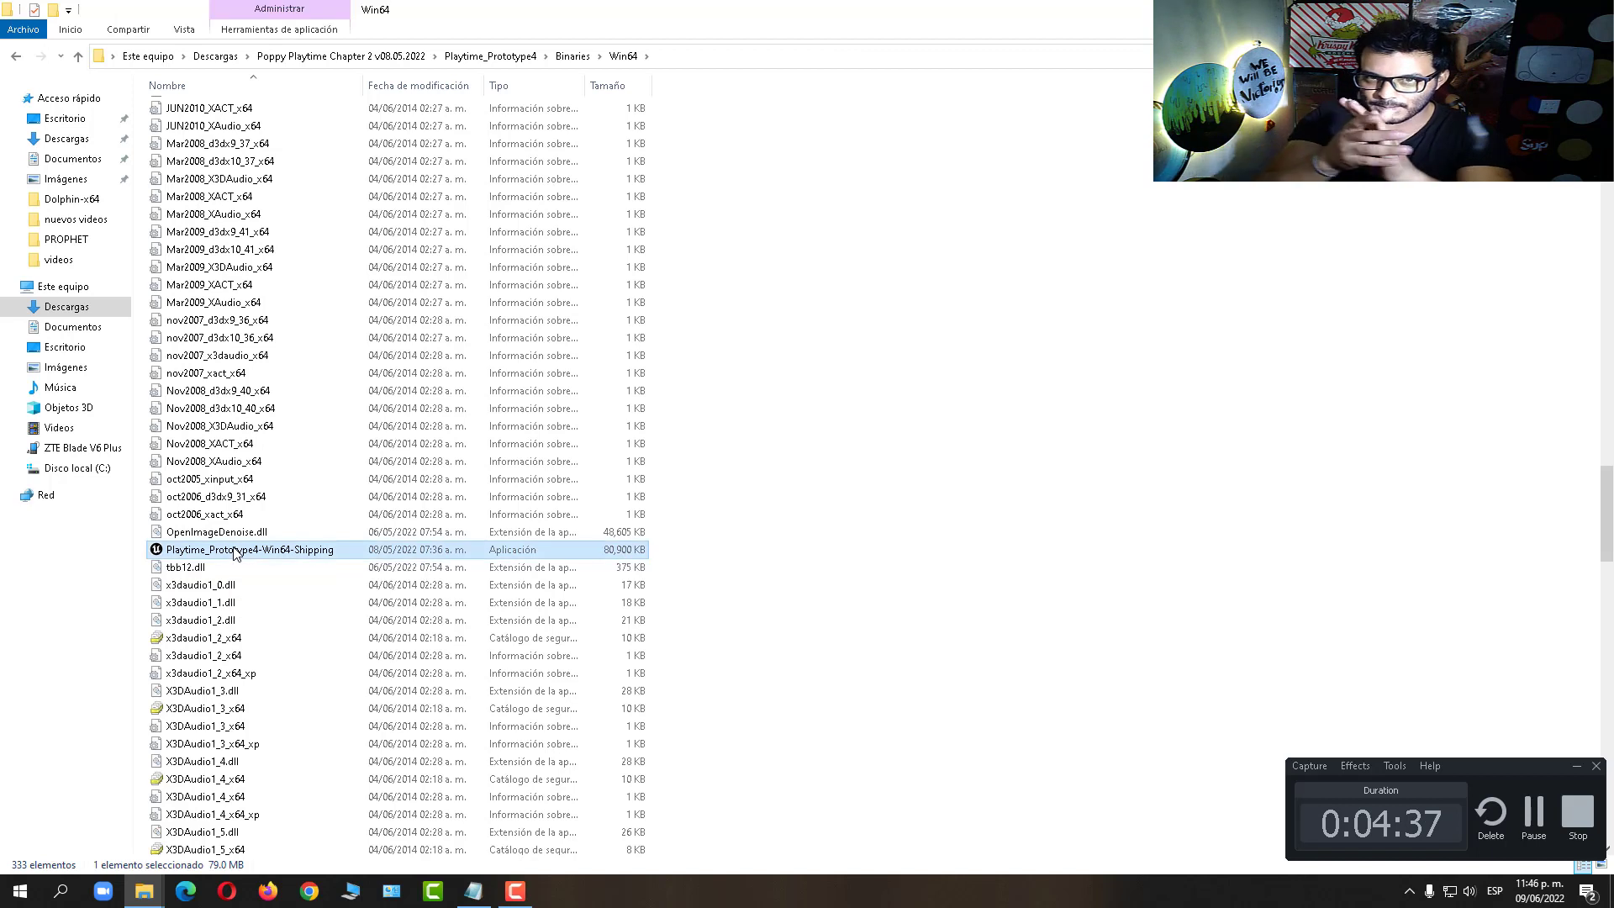
double_click(234, 551)
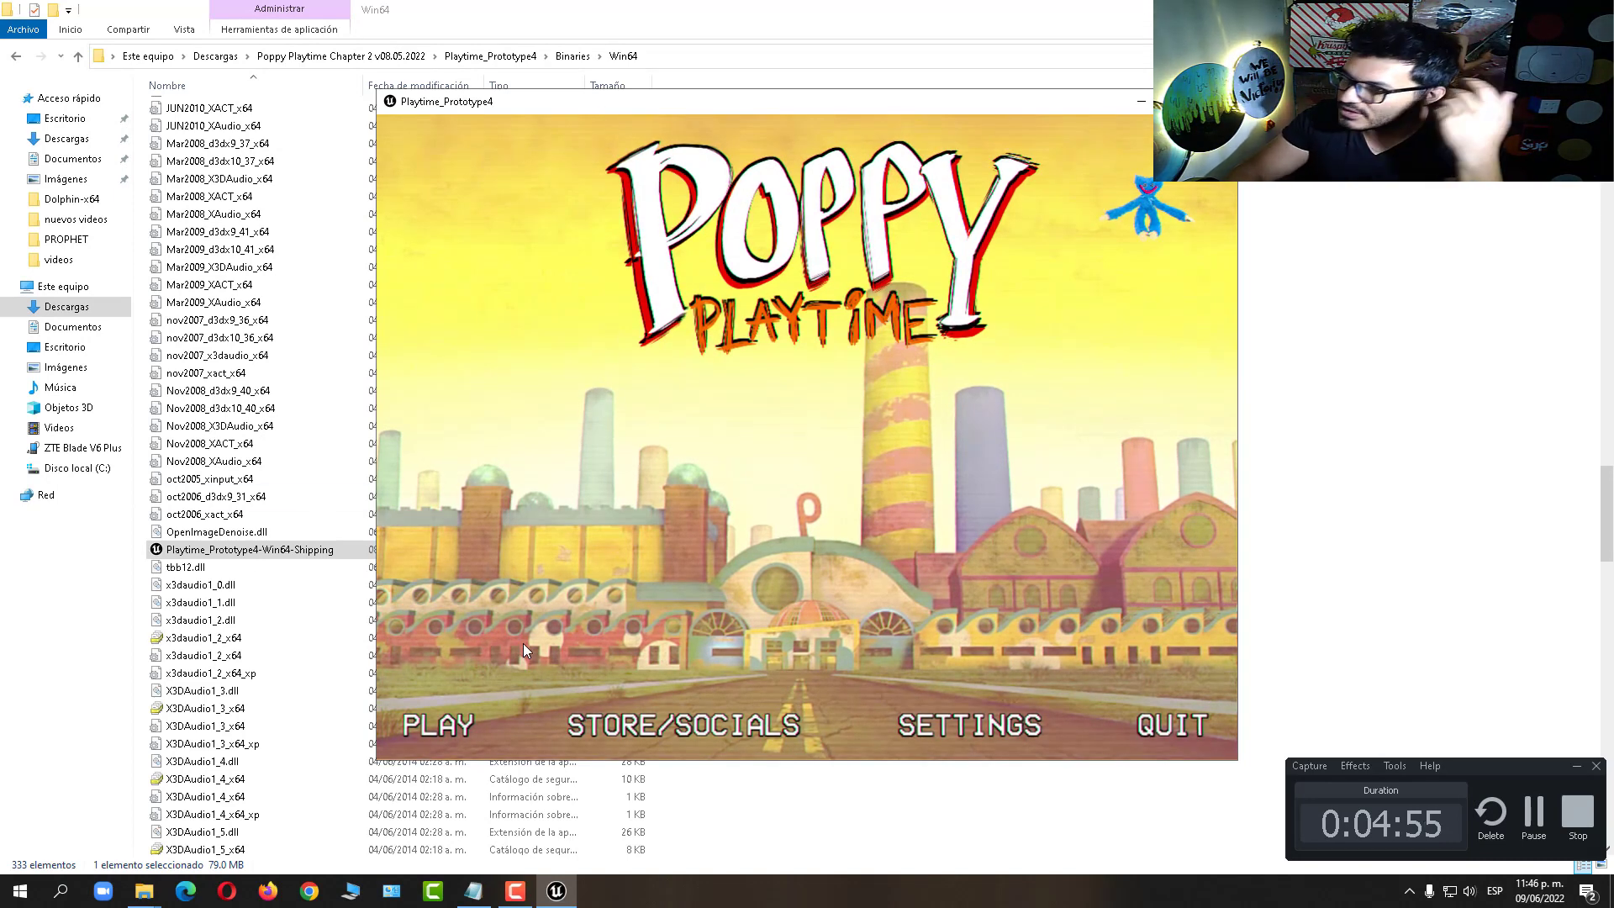
Step: Start play from the game's main menu and load the last checkpoint of Chapter 2 'Fly in a Web'
click(424, 728)
click(519, 733)
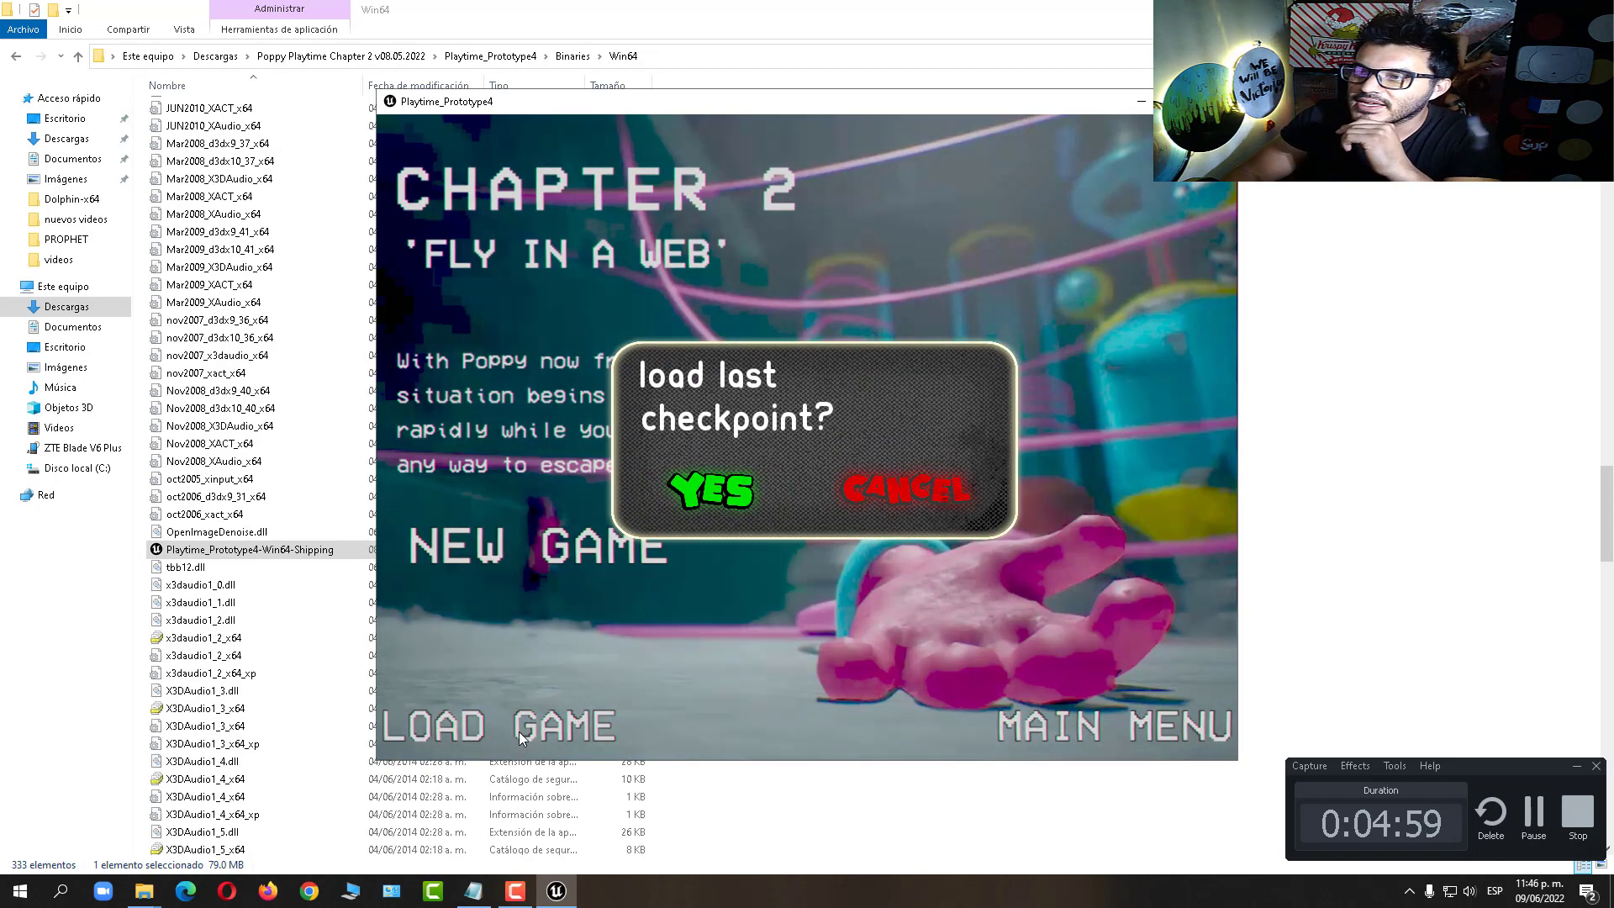
click(713, 495)
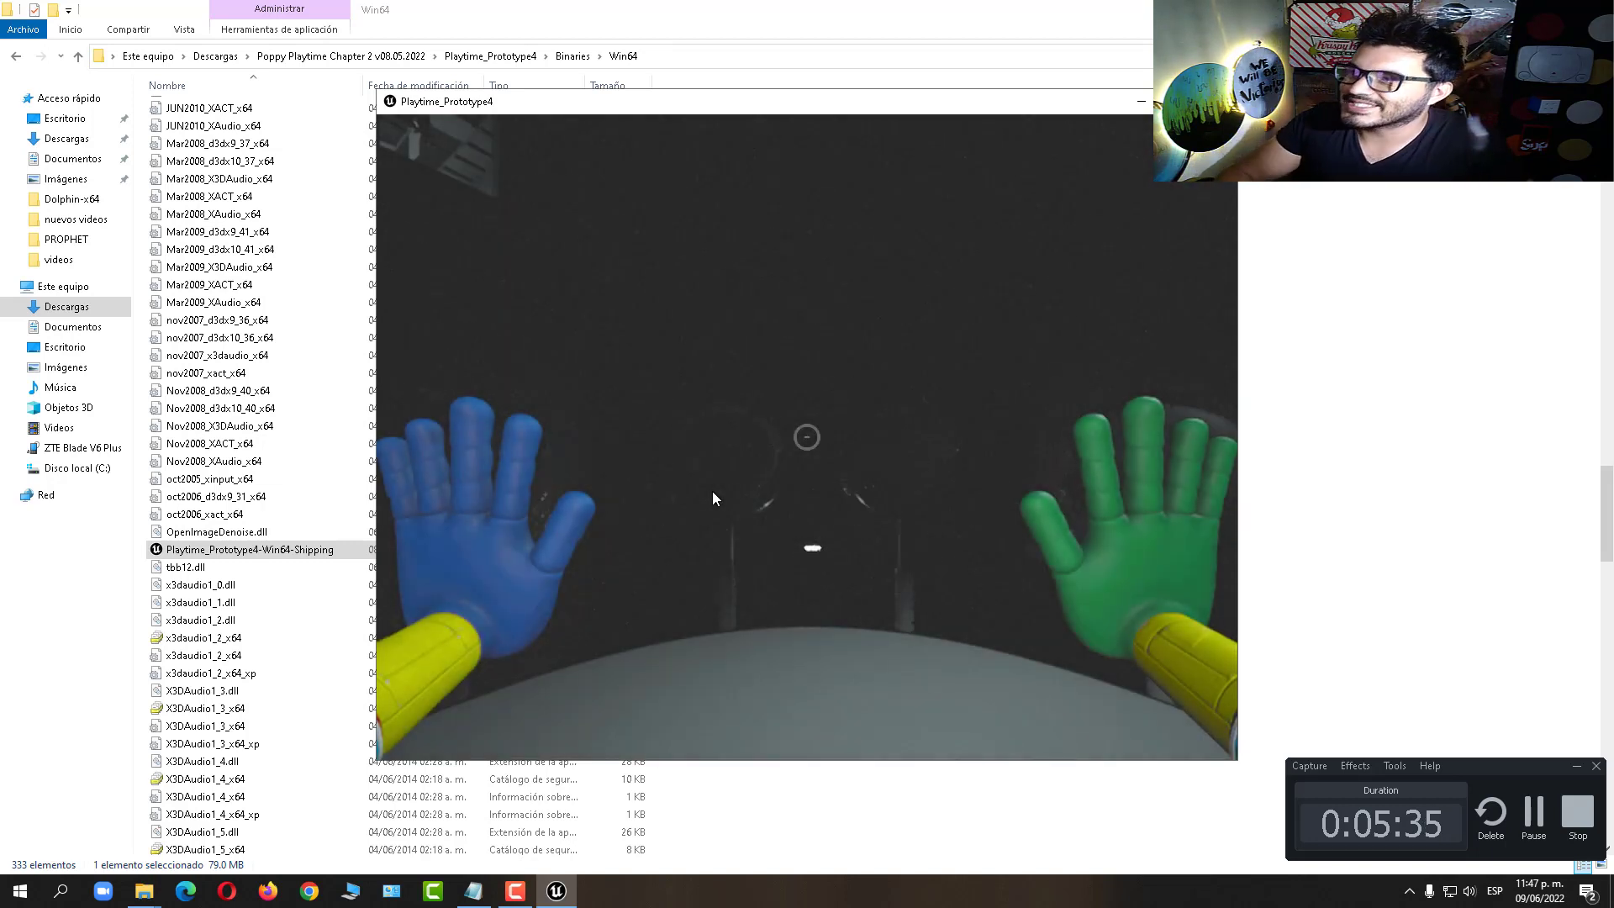
Step: Test the loaded Chapter 2 checkpoint in play and close the game to return to the Win64 folder
click(713, 498)
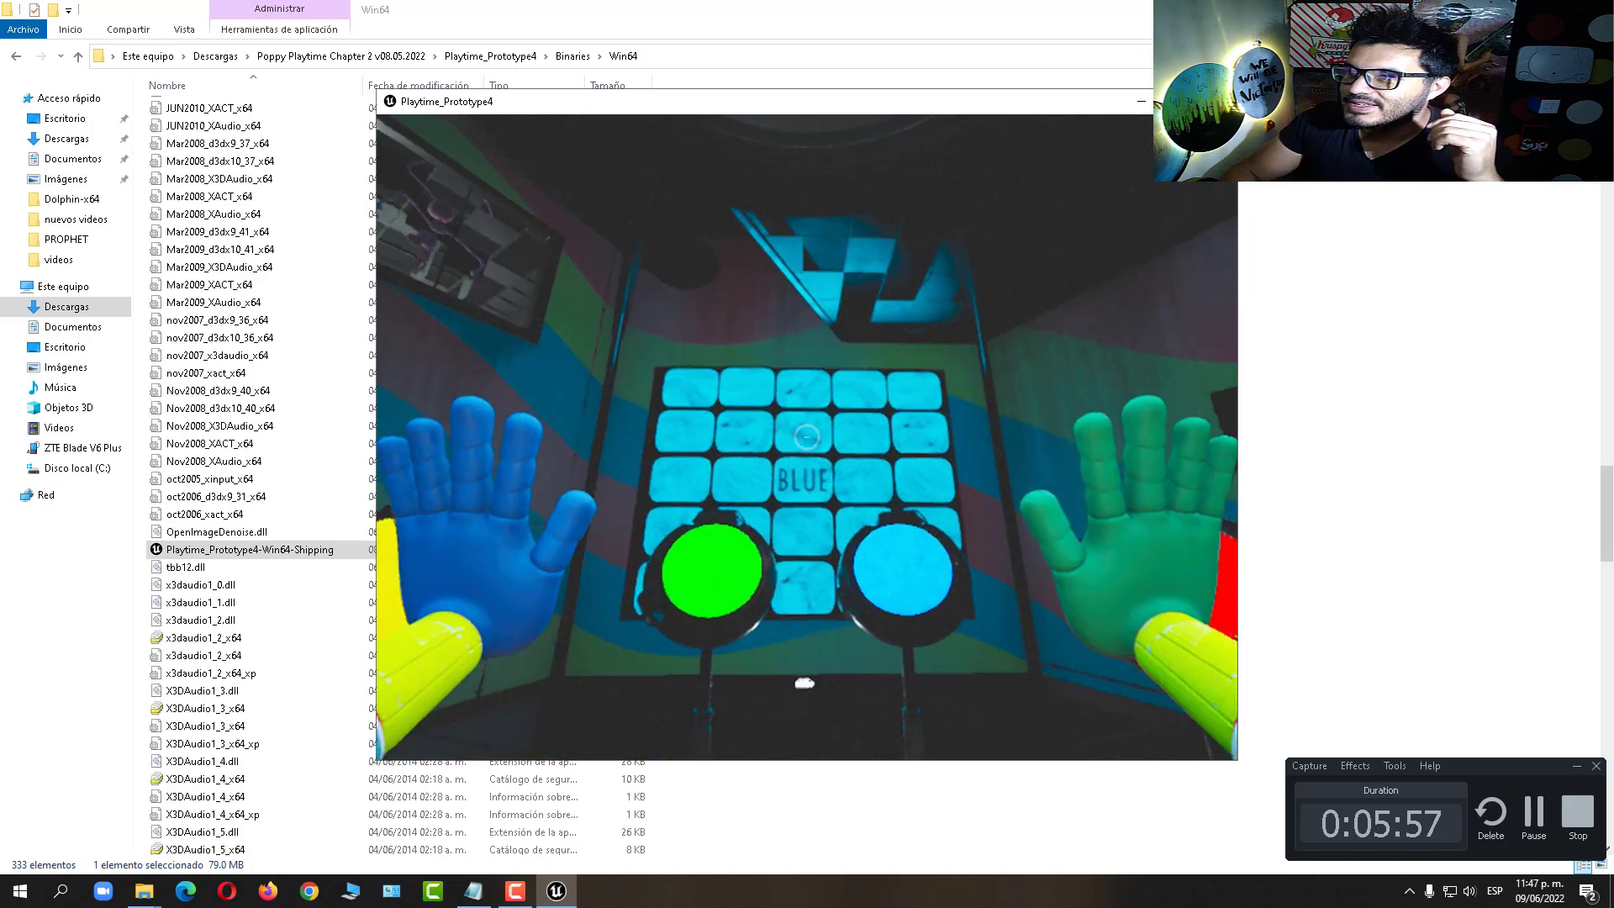
click(807, 436)
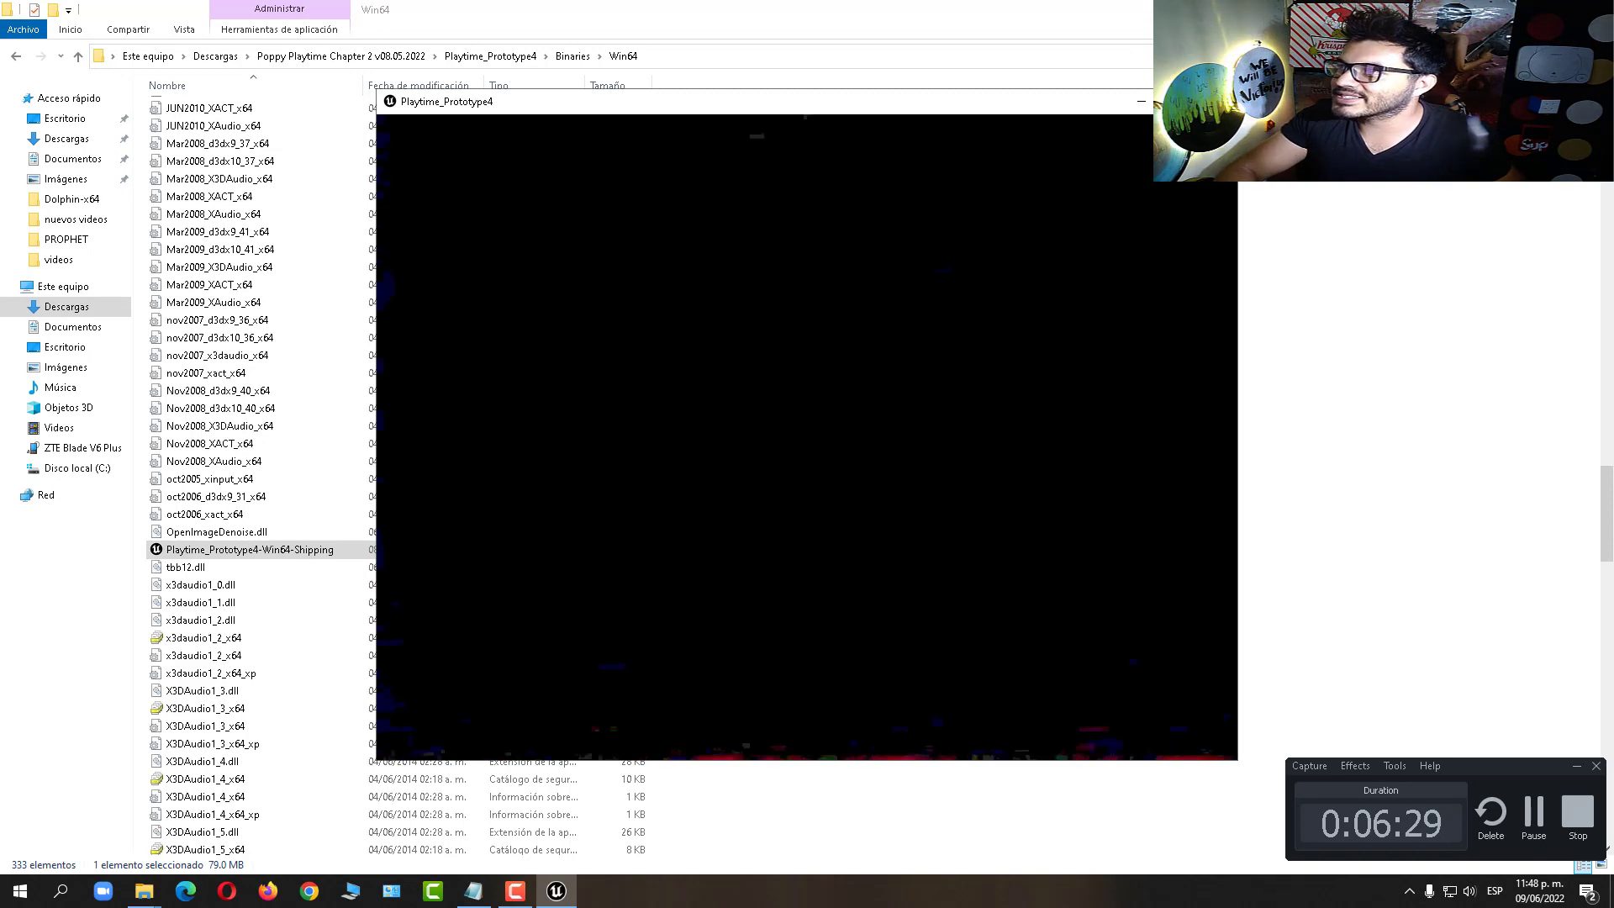
key(super)
click(1098, 683)
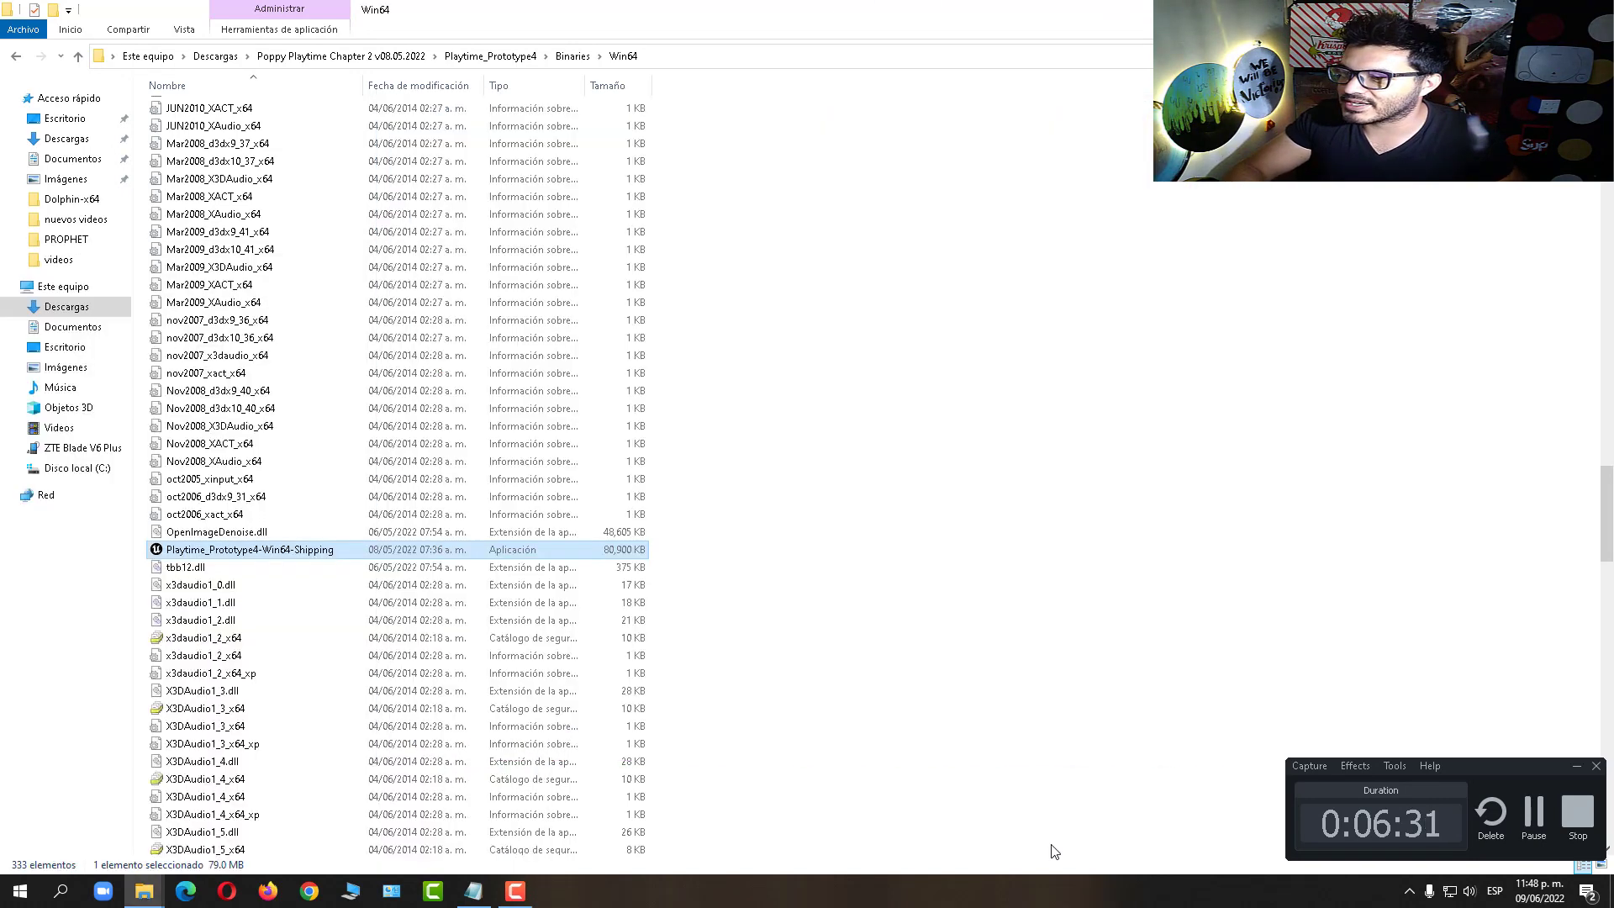
Step: Open Task Manager and examine the computer's CPU, memory and GPU 0 performance details
right_click(874, 883)
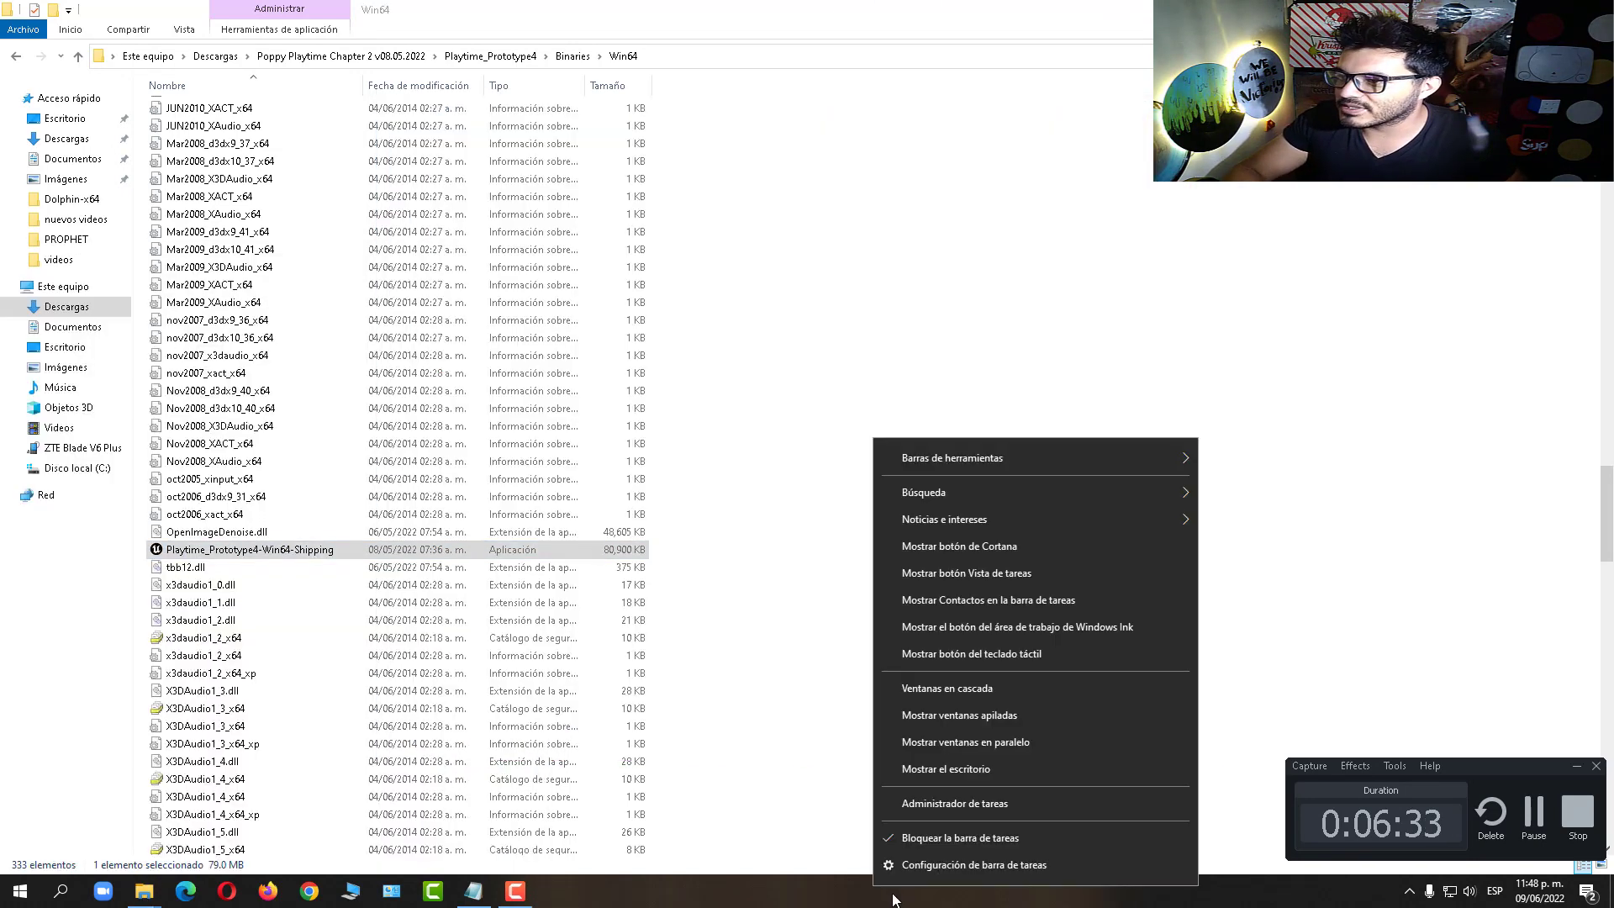
click(912, 803)
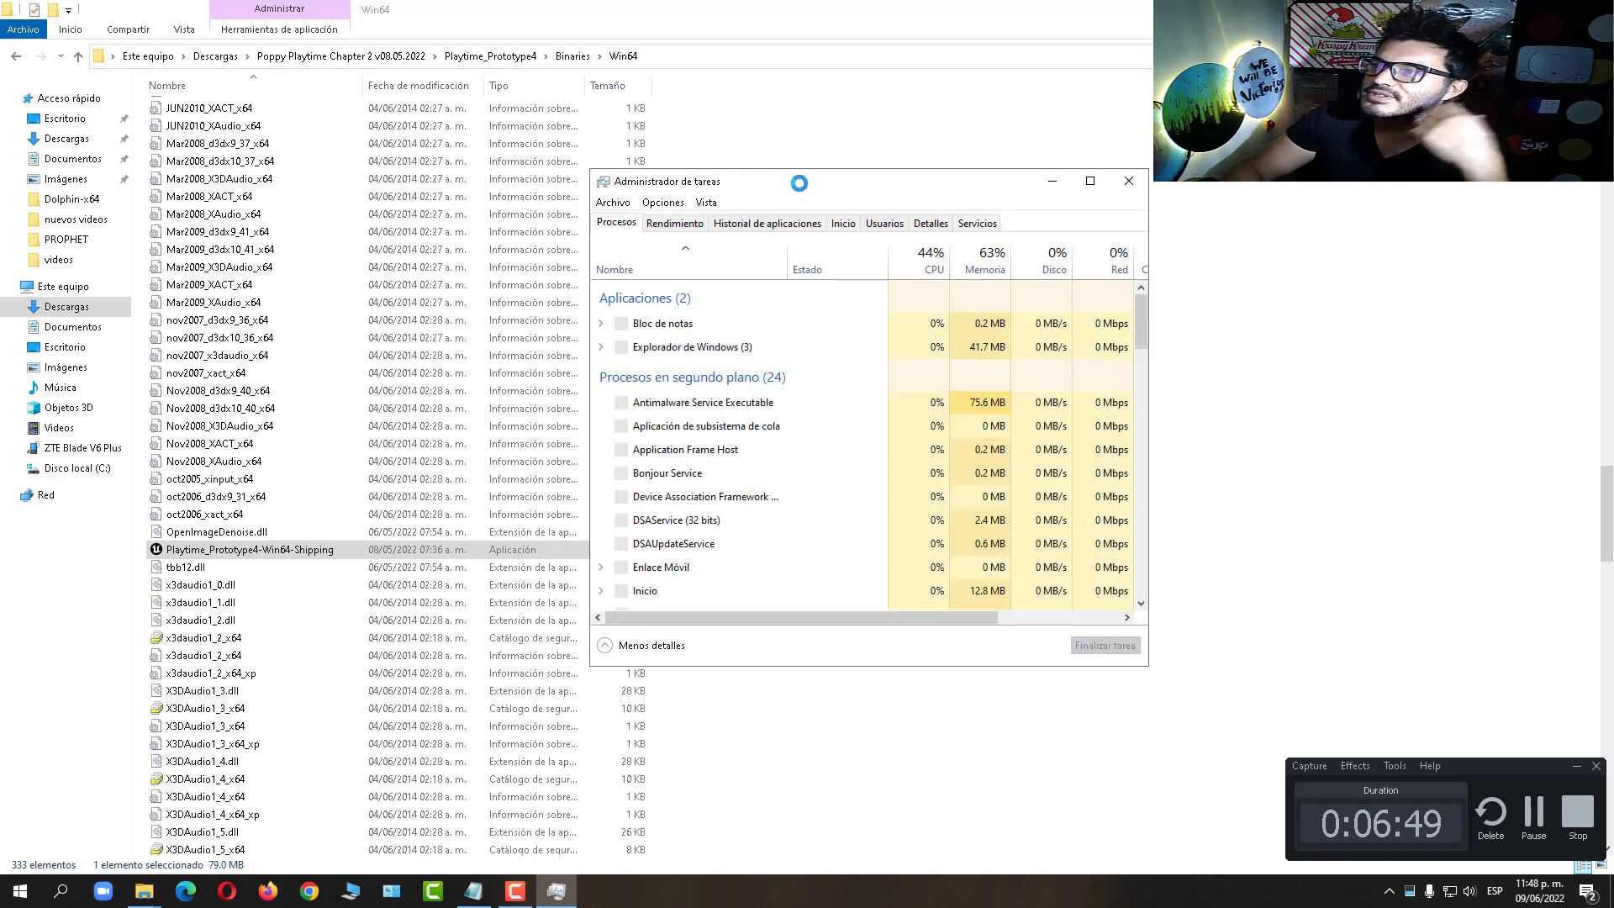
click(685, 225)
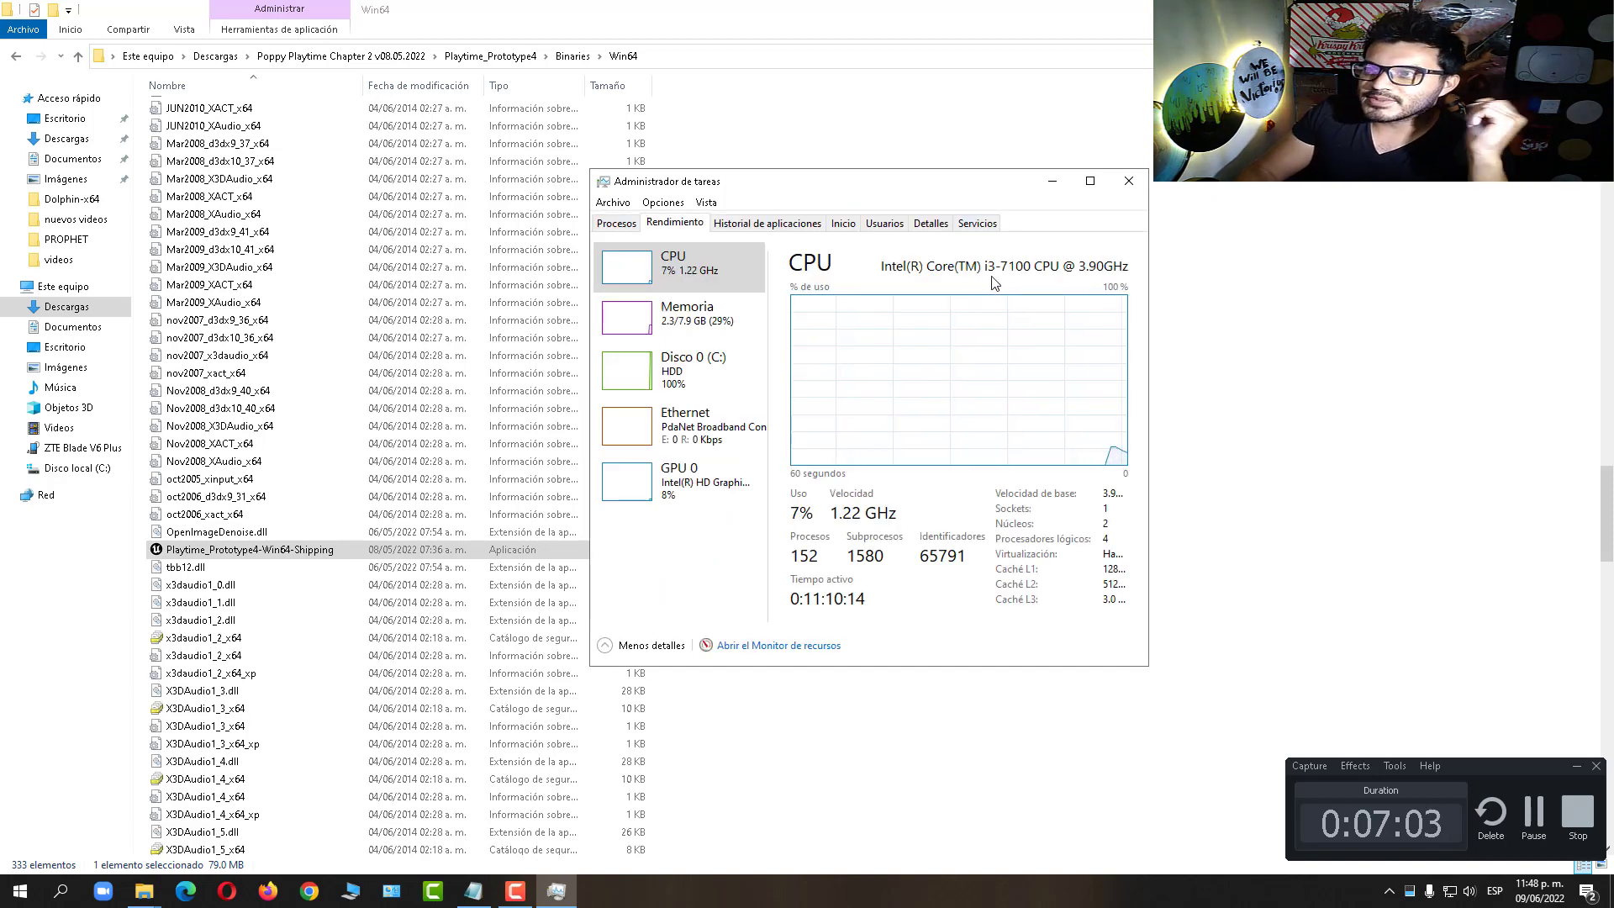
click(722, 329)
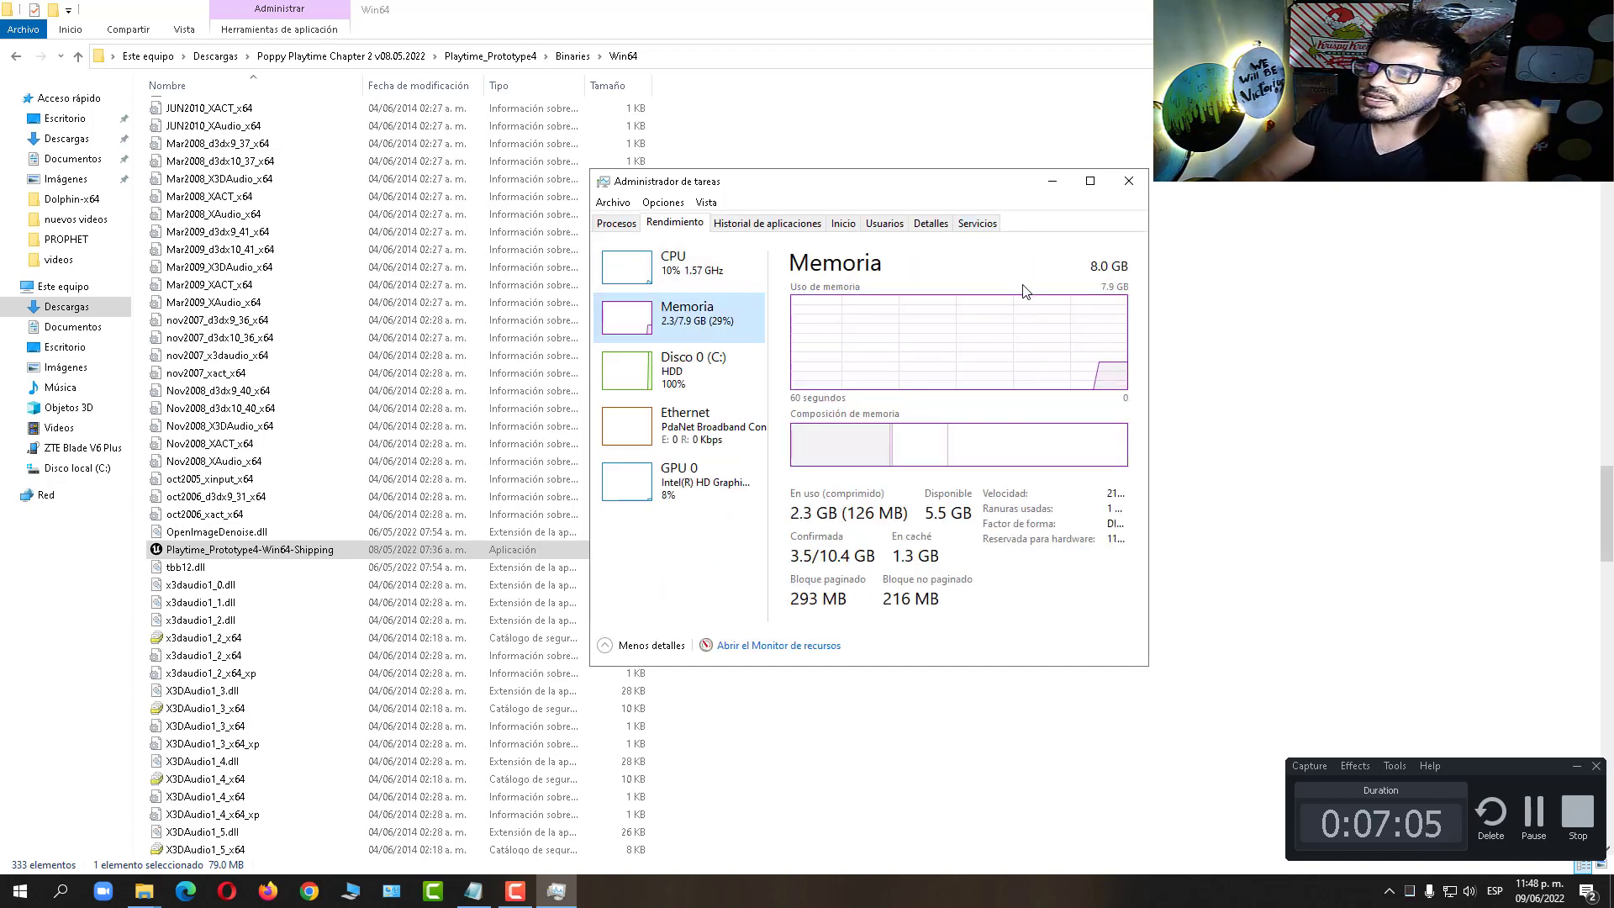
click(694, 474)
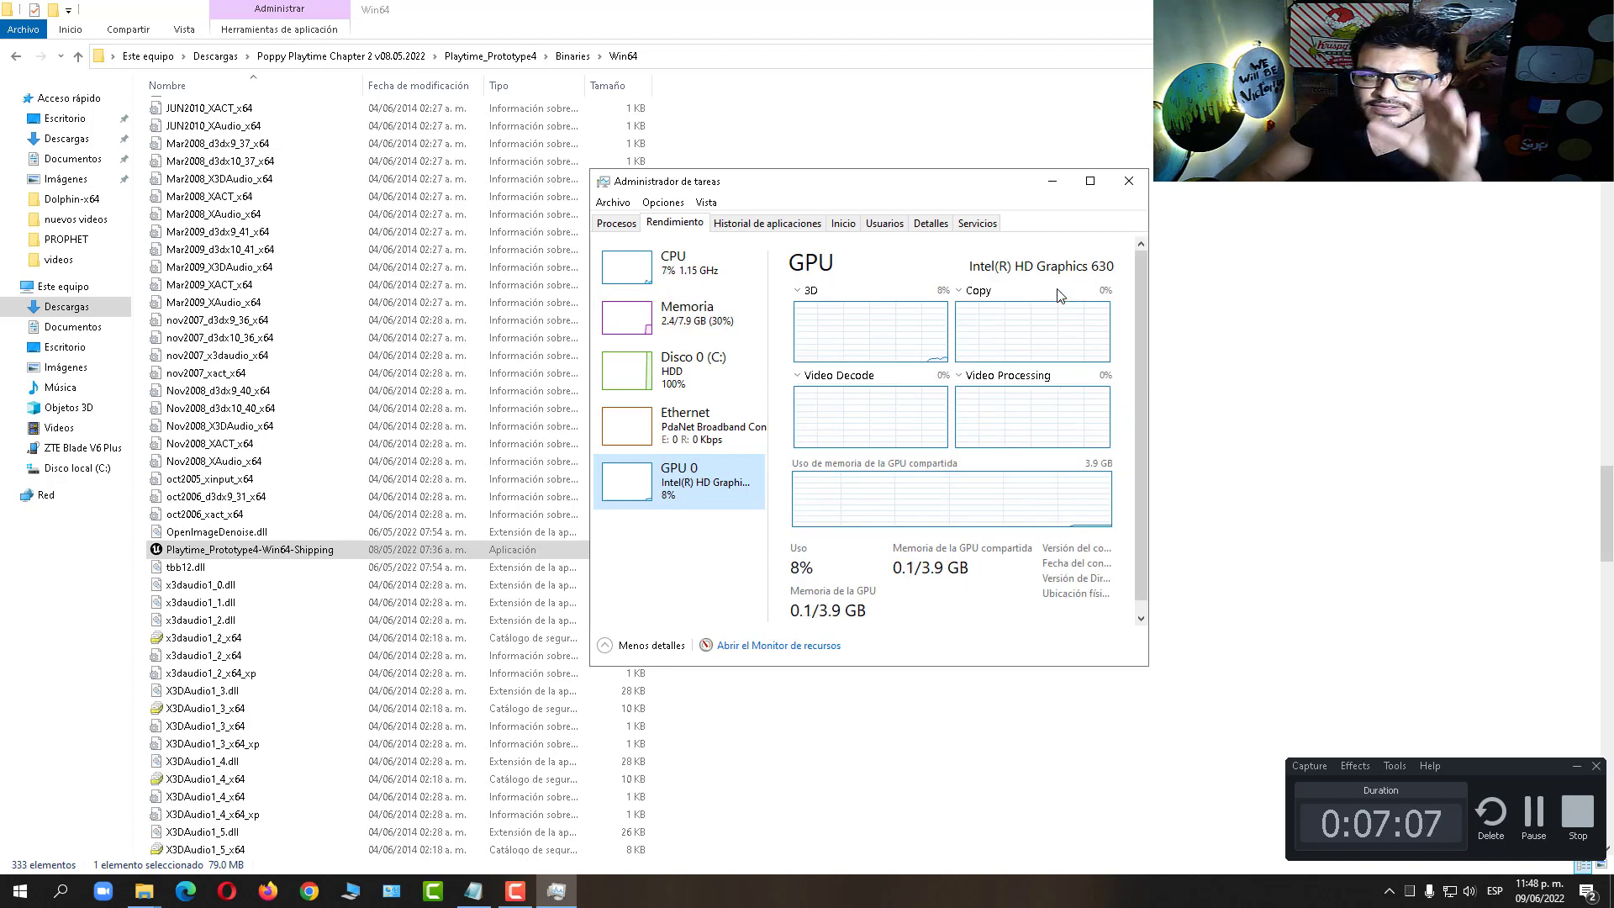